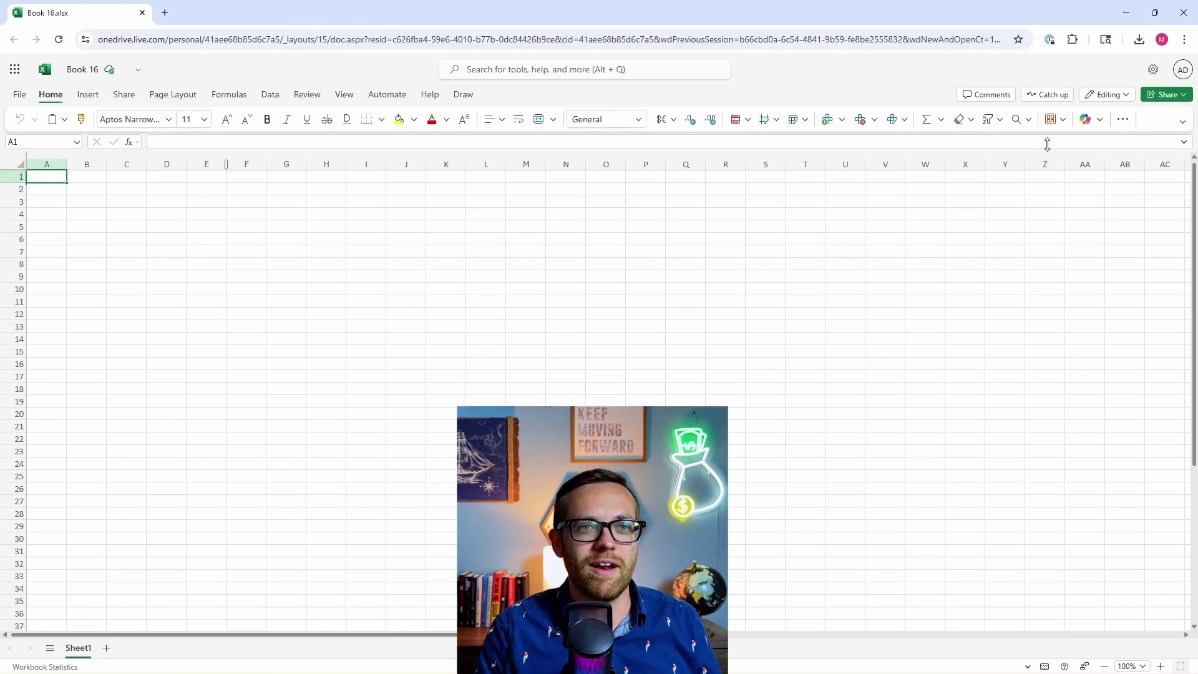
# Step: Find the Excel Labs add-in by name and launch it
pyautogui.click(1053, 122)
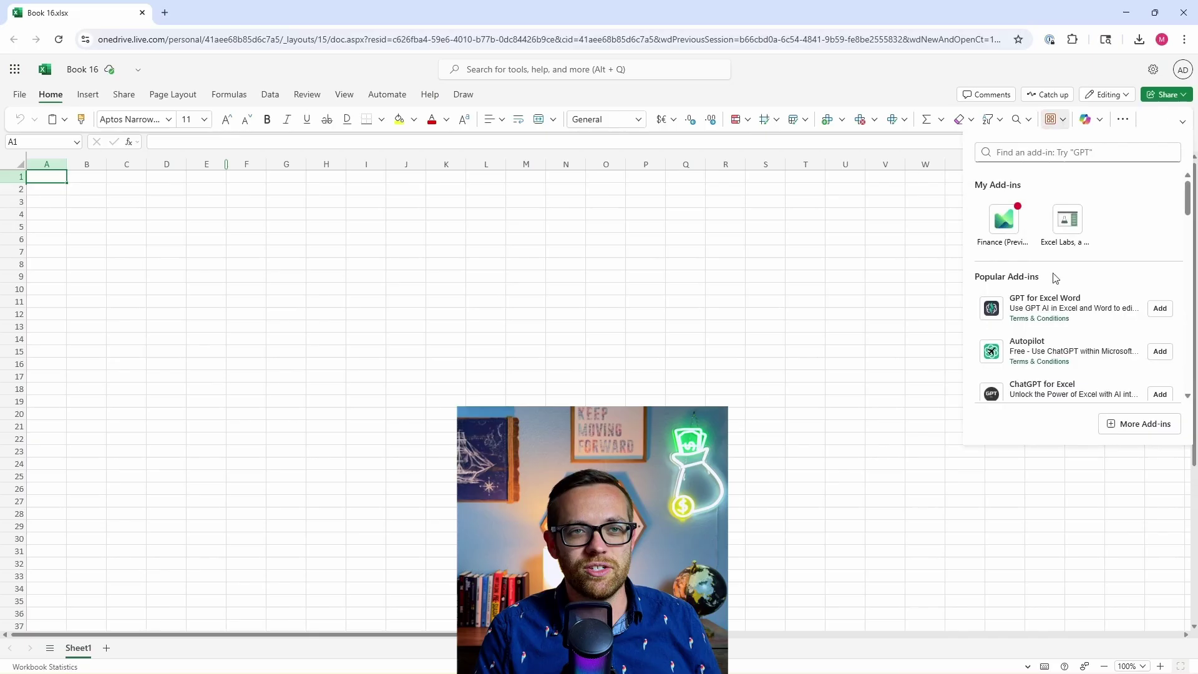
pyautogui.click(1091, 154)
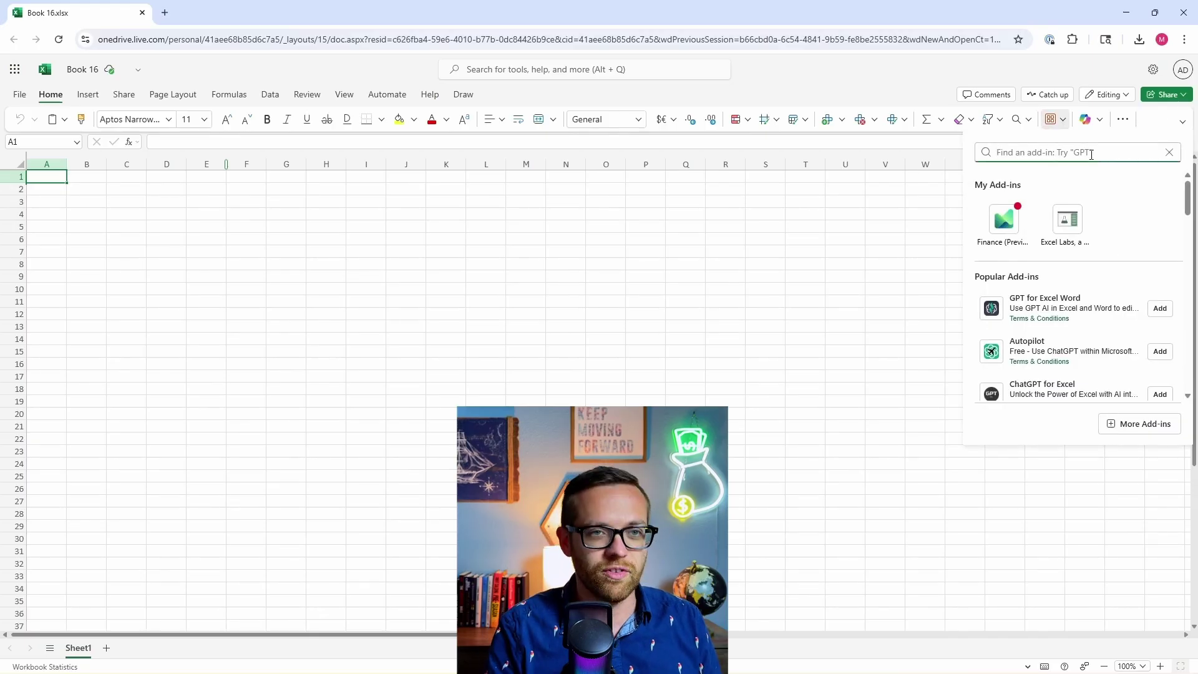
pyautogui.write('Excel Labs')
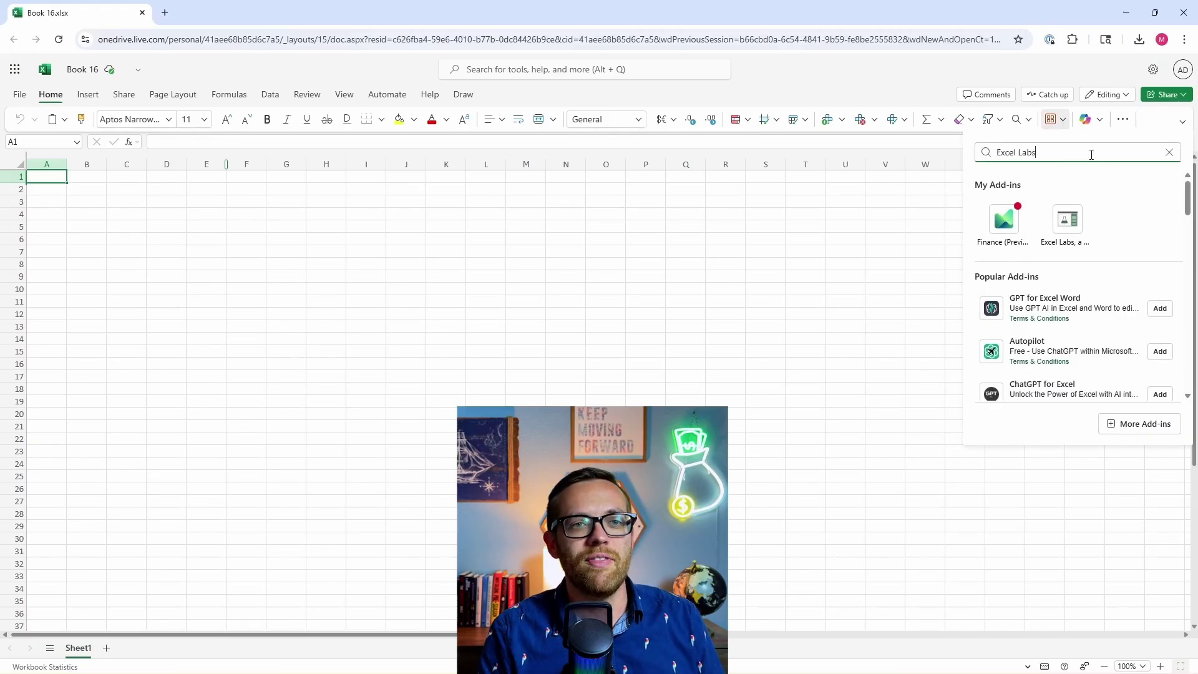
pyautogui.press('Return')
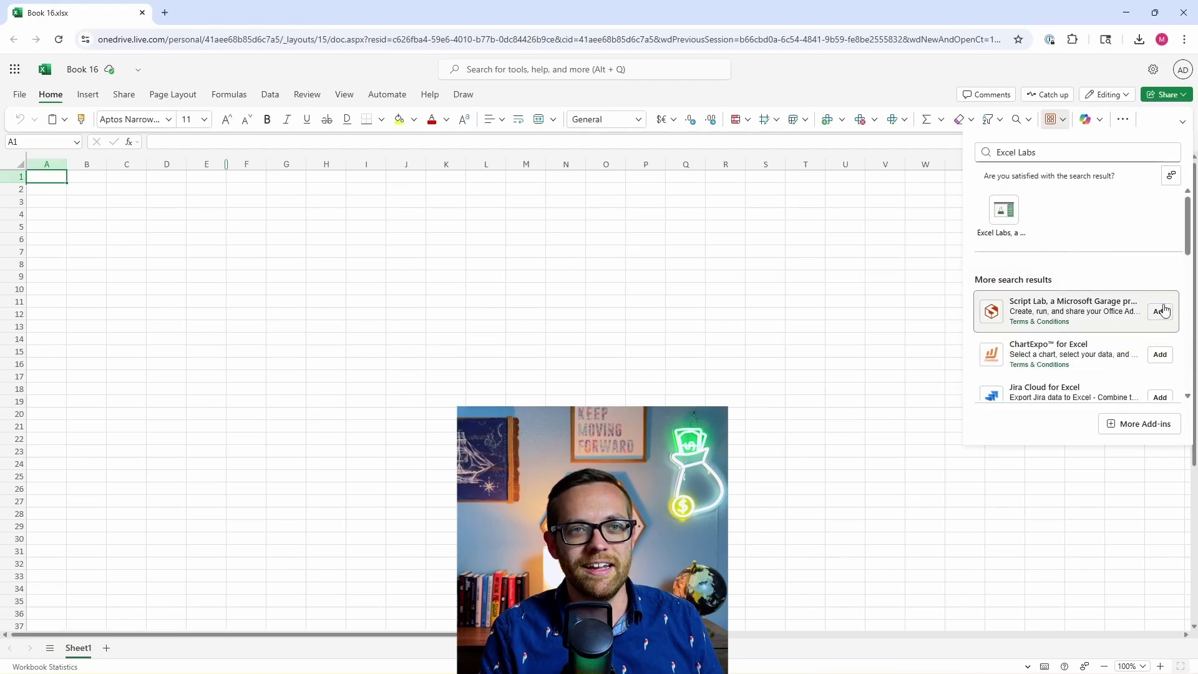
pyautogui.click(1006, 214)
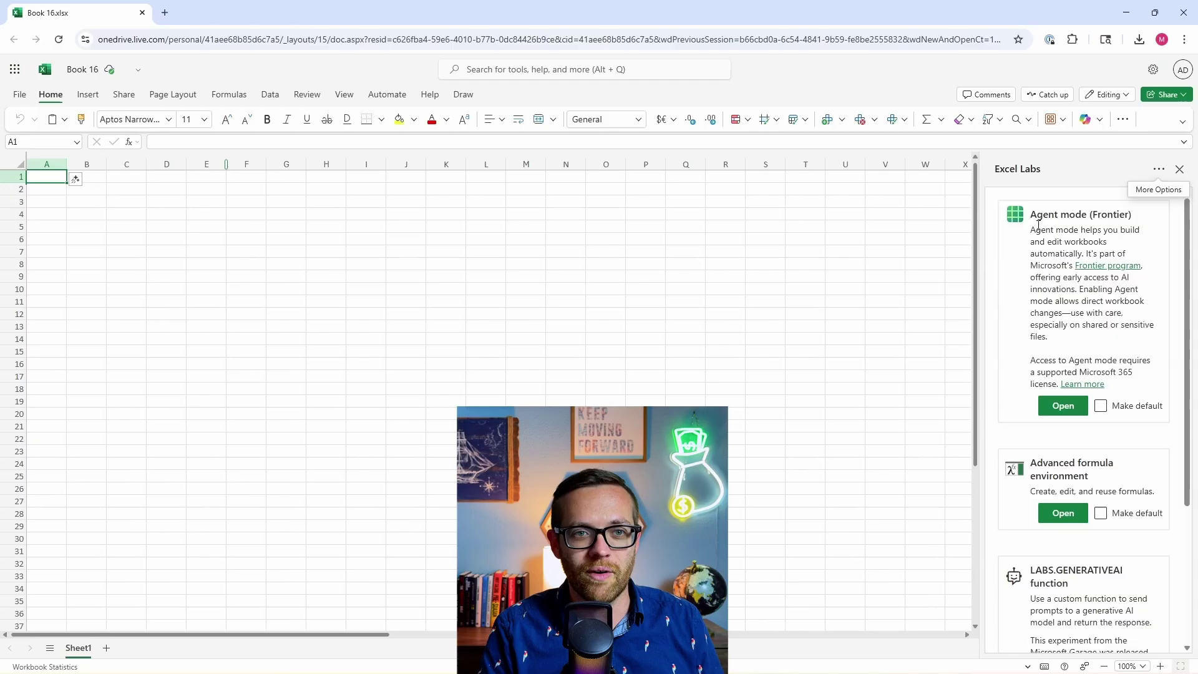
# Step: Start the Agent mode experiment from the Excel Labs pane
pyautogui.scroll(-1, 1035, 231)
pyautogui.scroll(-1, 1036, 234)
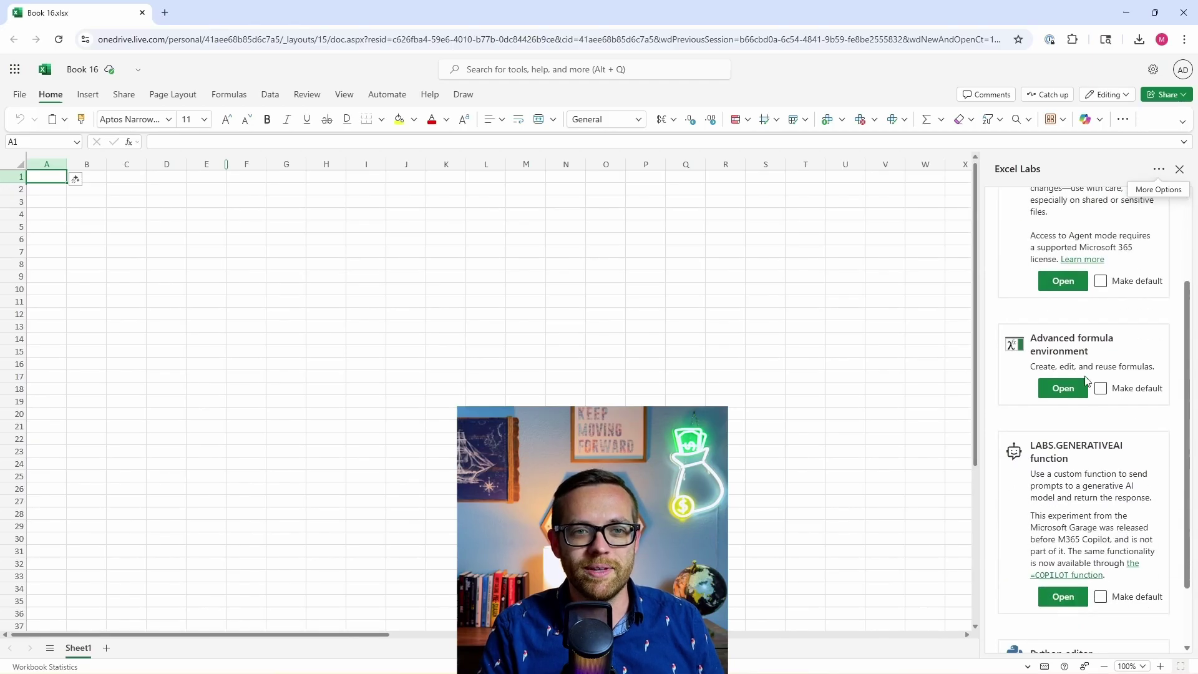
pyautogui.scroll(-1, 1073, 382)
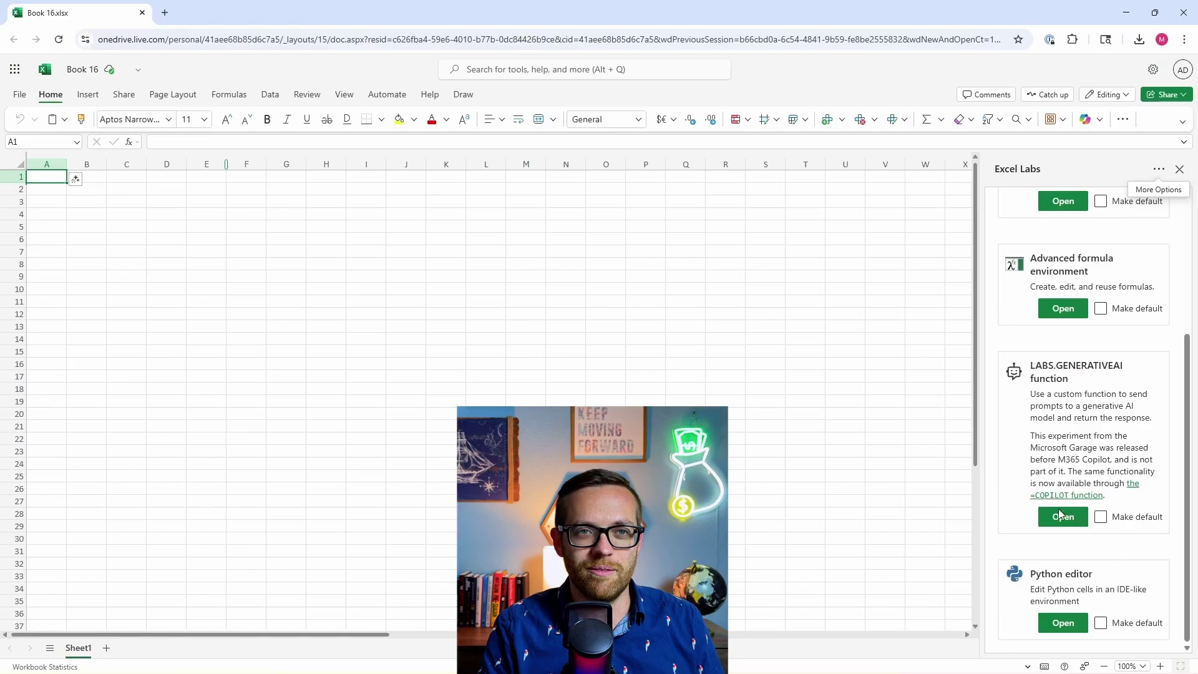
pyautogui.click(1063, 409)
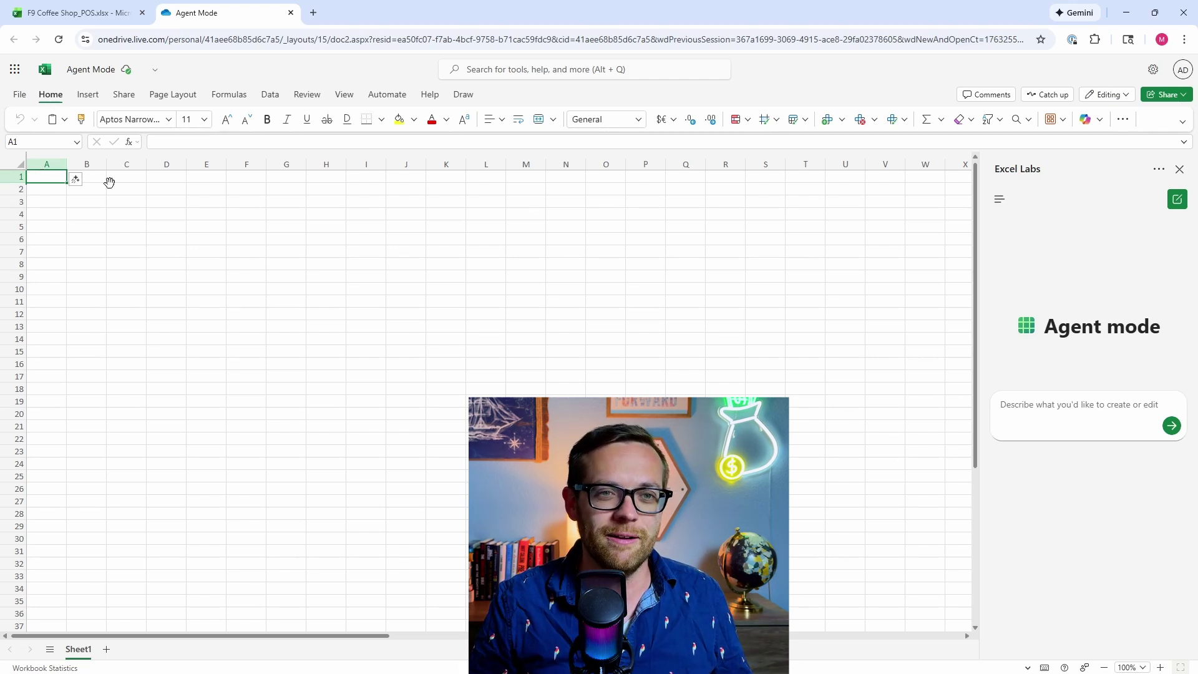
# Step: Send Agent mode the prepared prompt for a two-column table of what it can and can't do
pyautogui.click(1017, 404)
pyautogui.write("Create a tab with two columns telling me what you can do in Excel and what you still can't do in Excel")
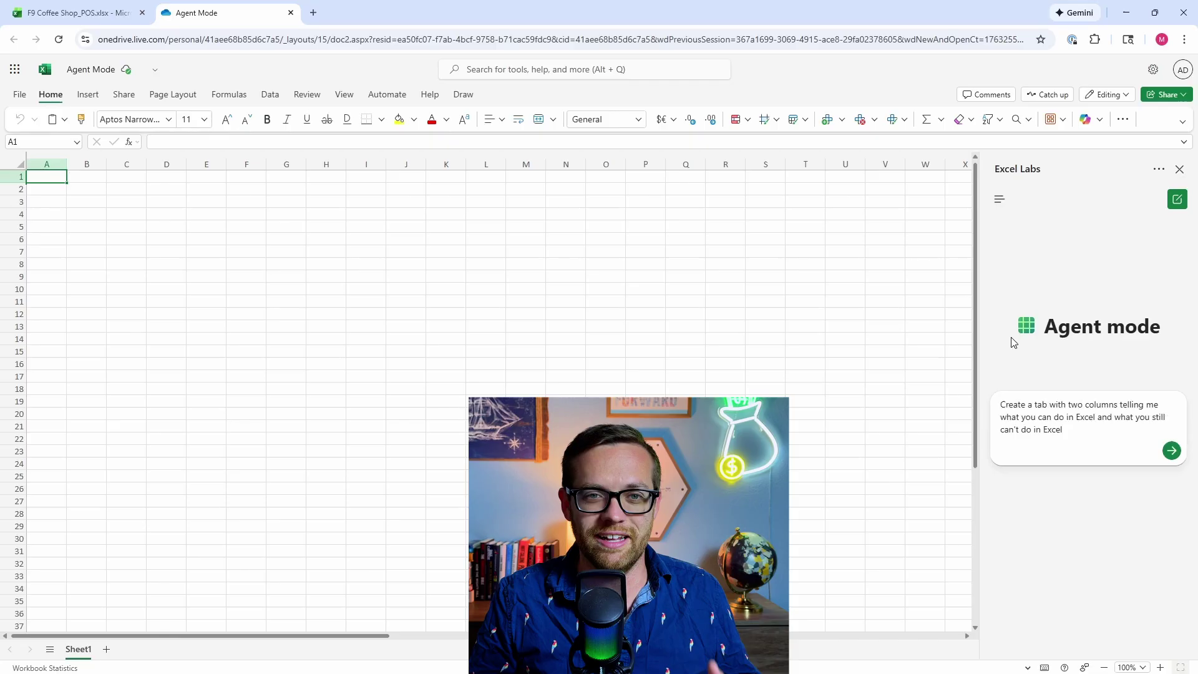
pyautogui.click(1171, 450)
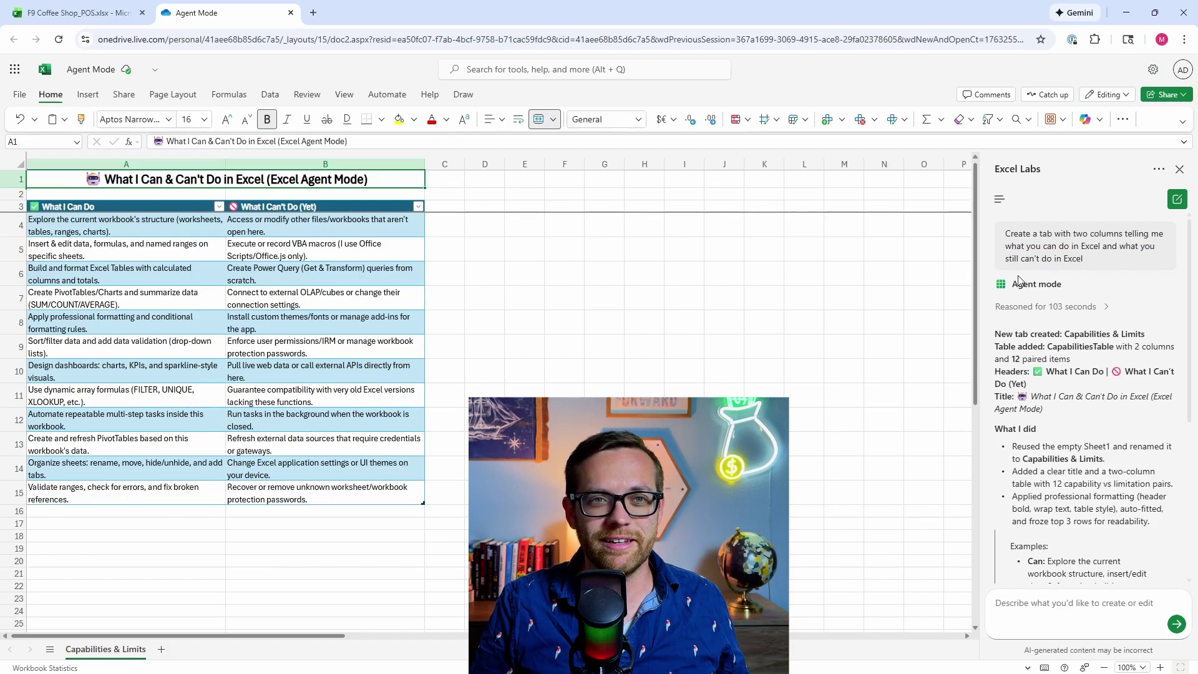
# Step: Scroll through Agent mode's summary of the Capabilities & Limits table
pyautogui.scroll(-1, 1019, 277)
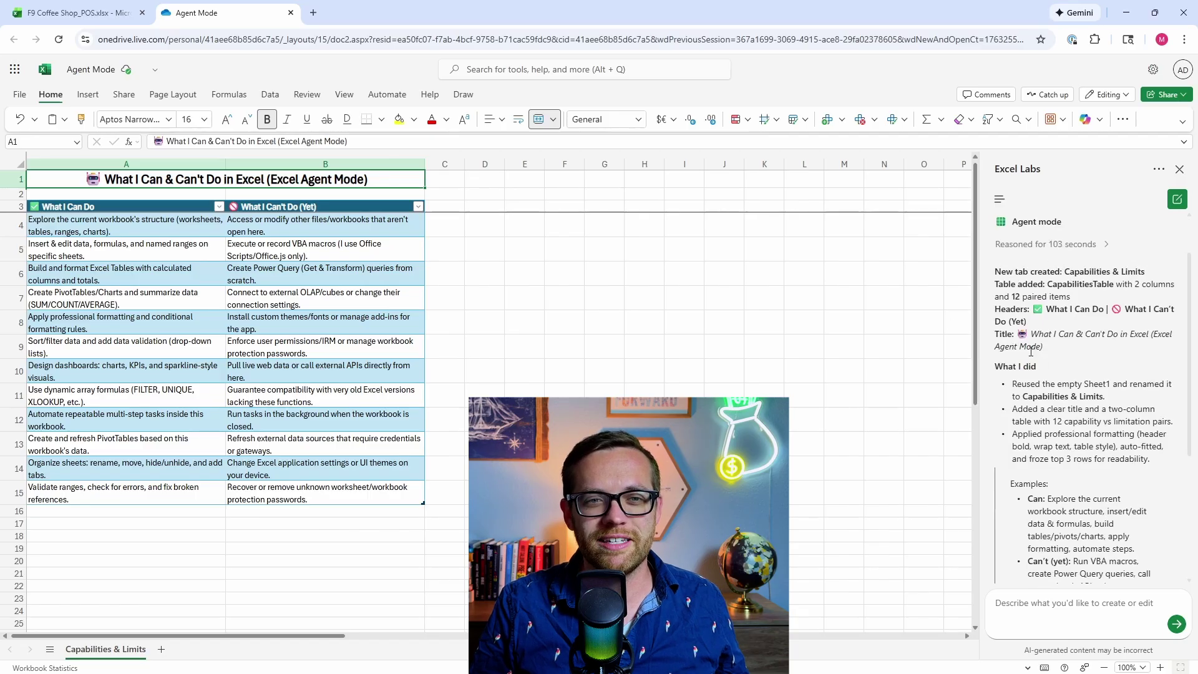
pyautogui.scroll(-1, 1027, 360)
pyautogui.scroll(-3, 1028, 387)
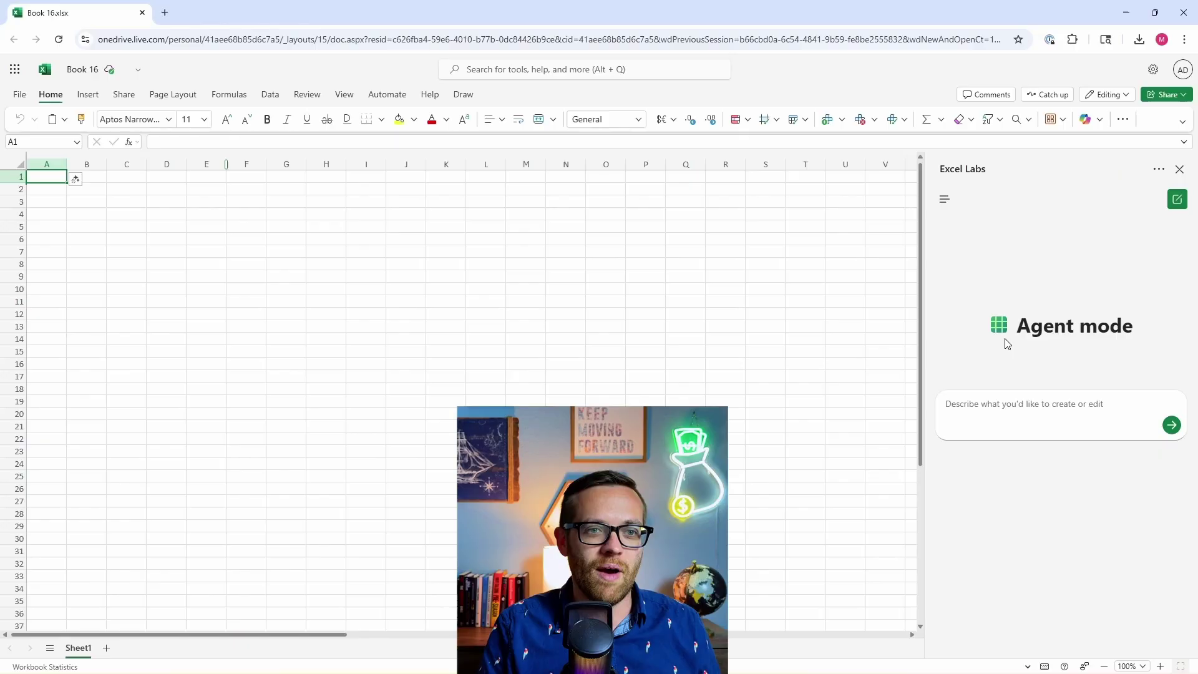
# Step: Paste the 3-statement coffee-shop model prompt into Agent mode and submit it
pyautogui.write('create a fully functional 3-statement model for a chain of 3 coffee shops')
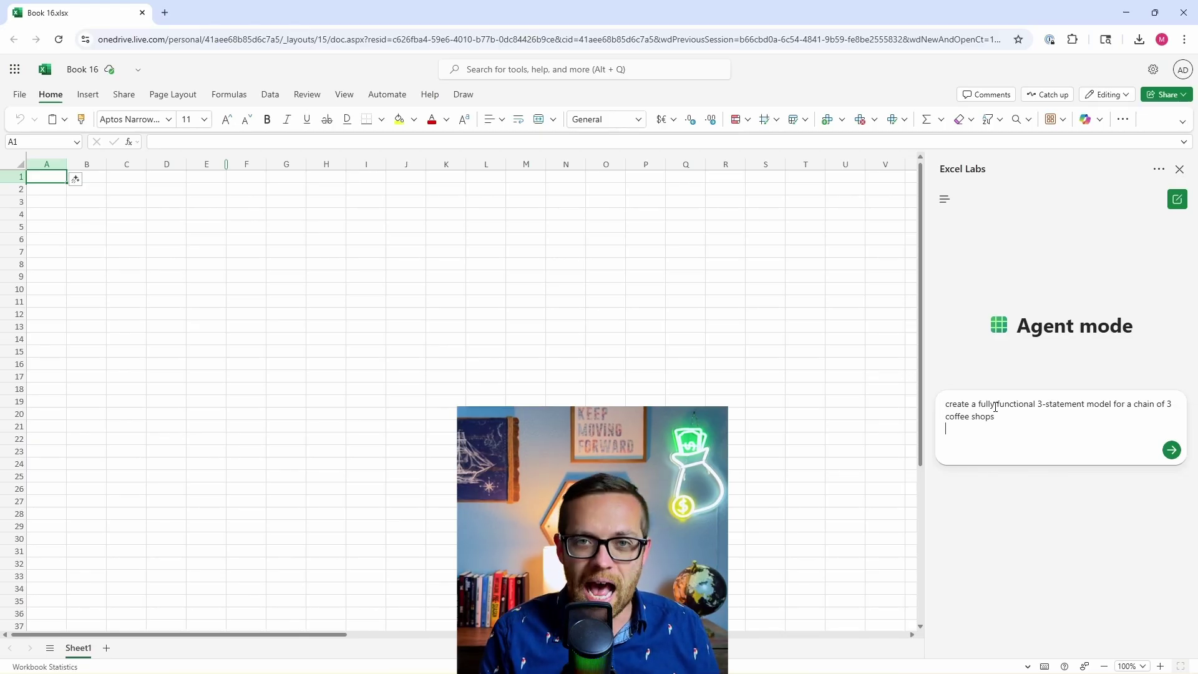
pyautogui.press('Return')
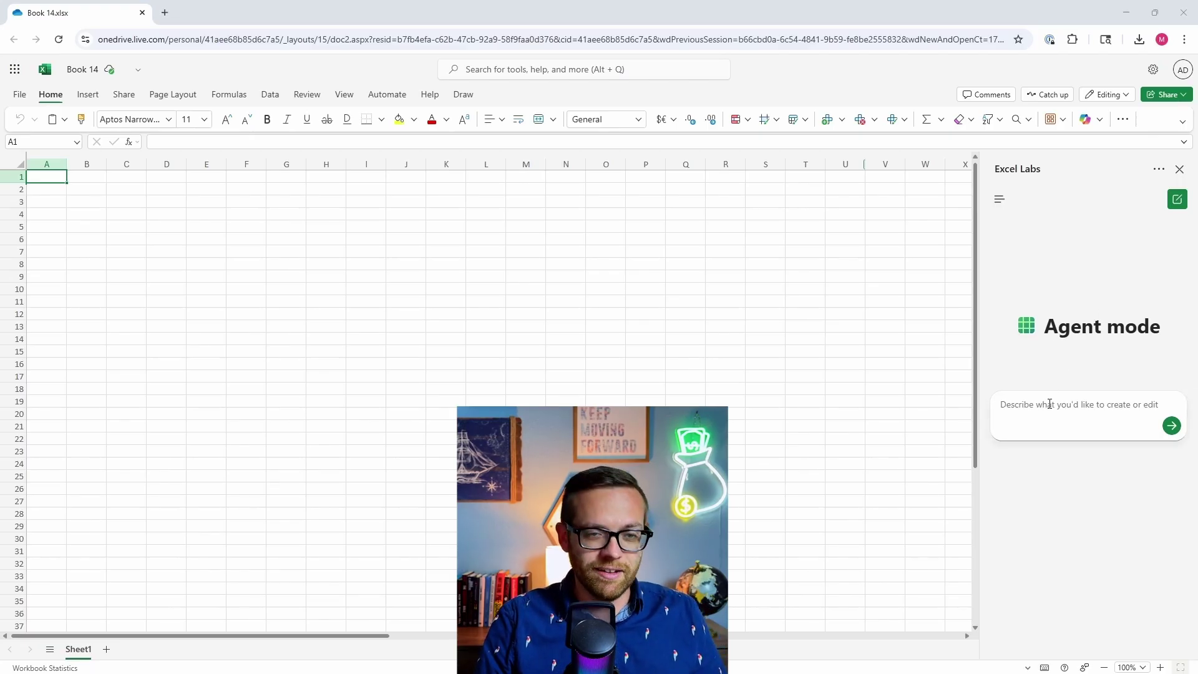
# Step: Send the 3-statement coffee-shop model prompt again, trimmed of its trailing blank line
pyautogui.click(1050, 404)
pyautogui.write('create a fully functional 3-statement model for a chain of 3 coffee shops')
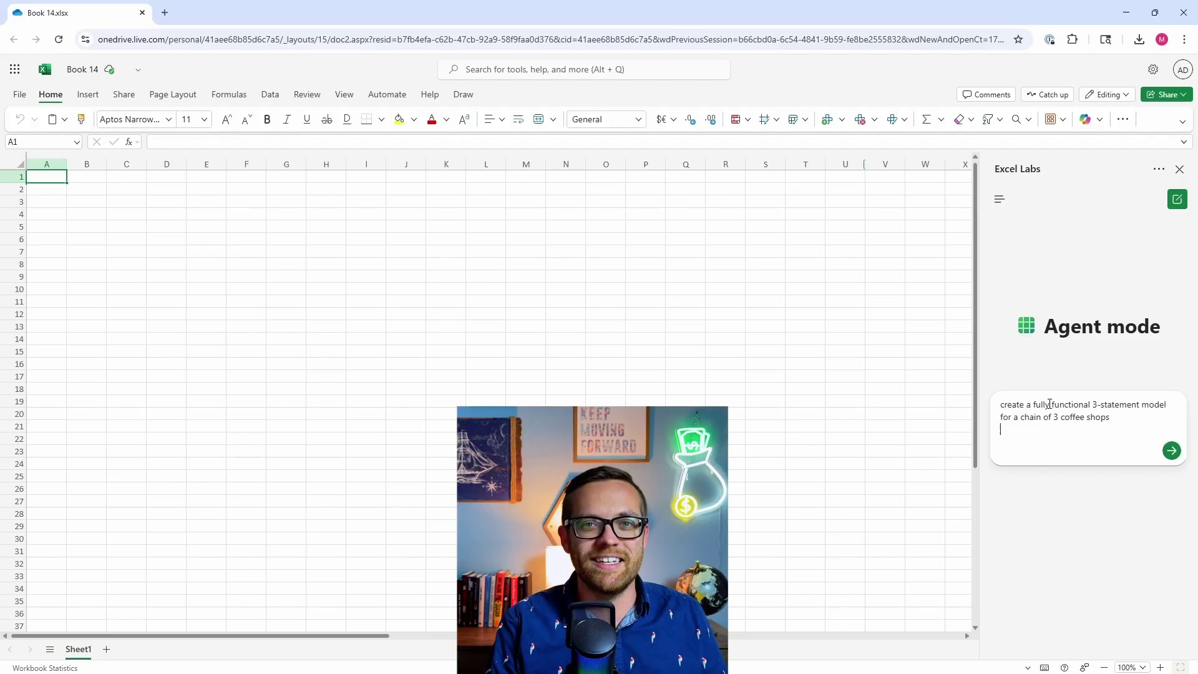
pyautogui.press('BackSpace')
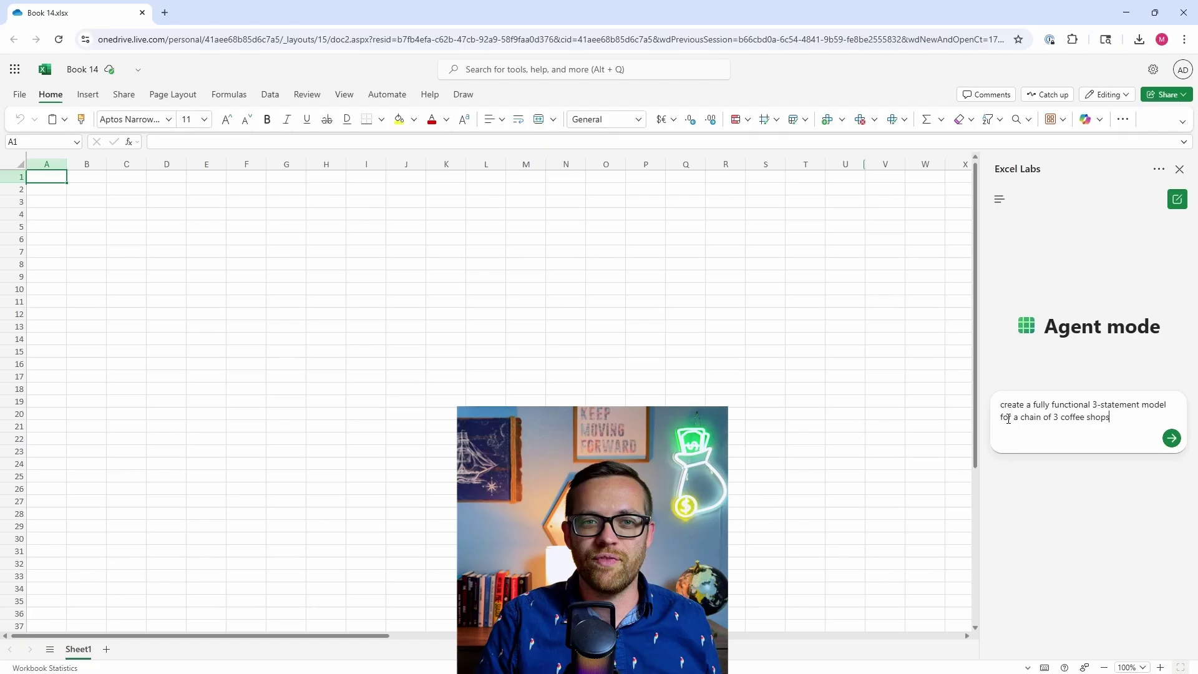
pyautogui.click(1171, 439)
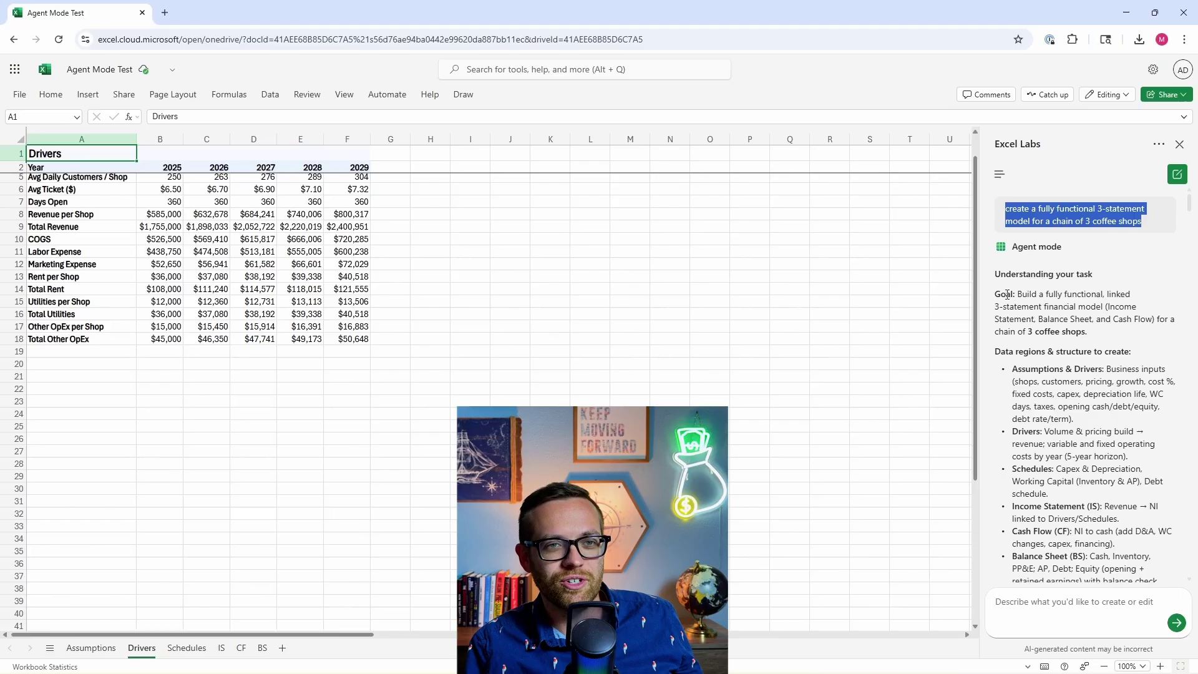
pyautogui.scroll(-1, 1092, 304)
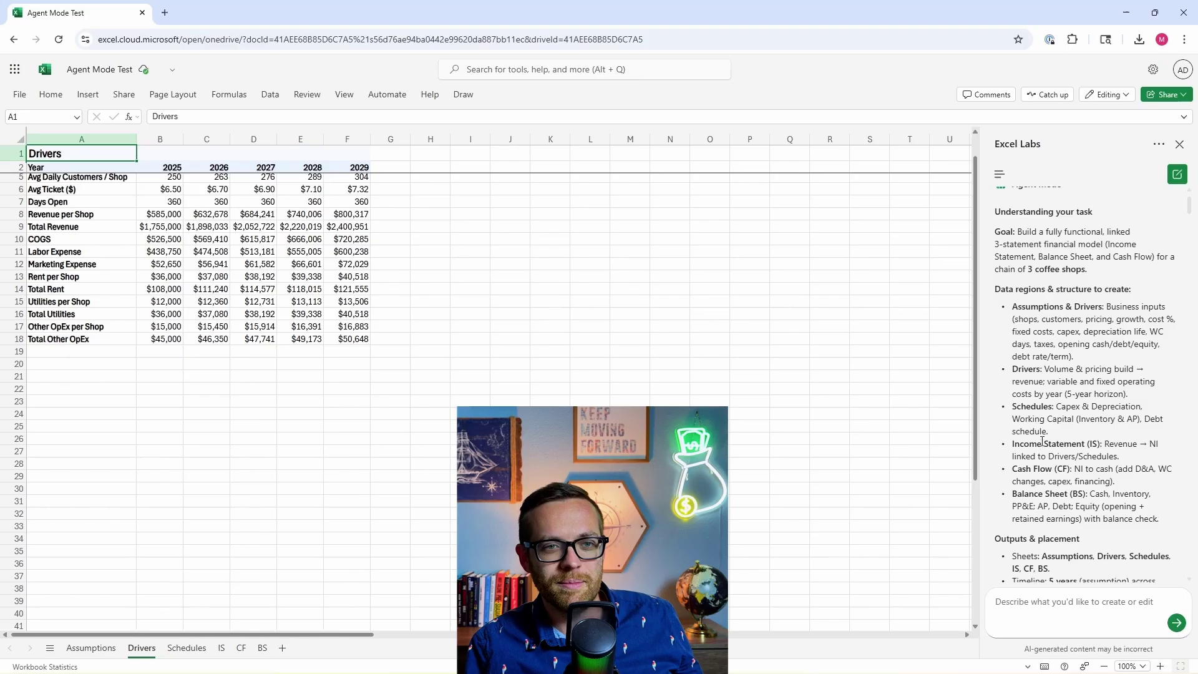
pyautogui.scroll(-4, 1043, 441)
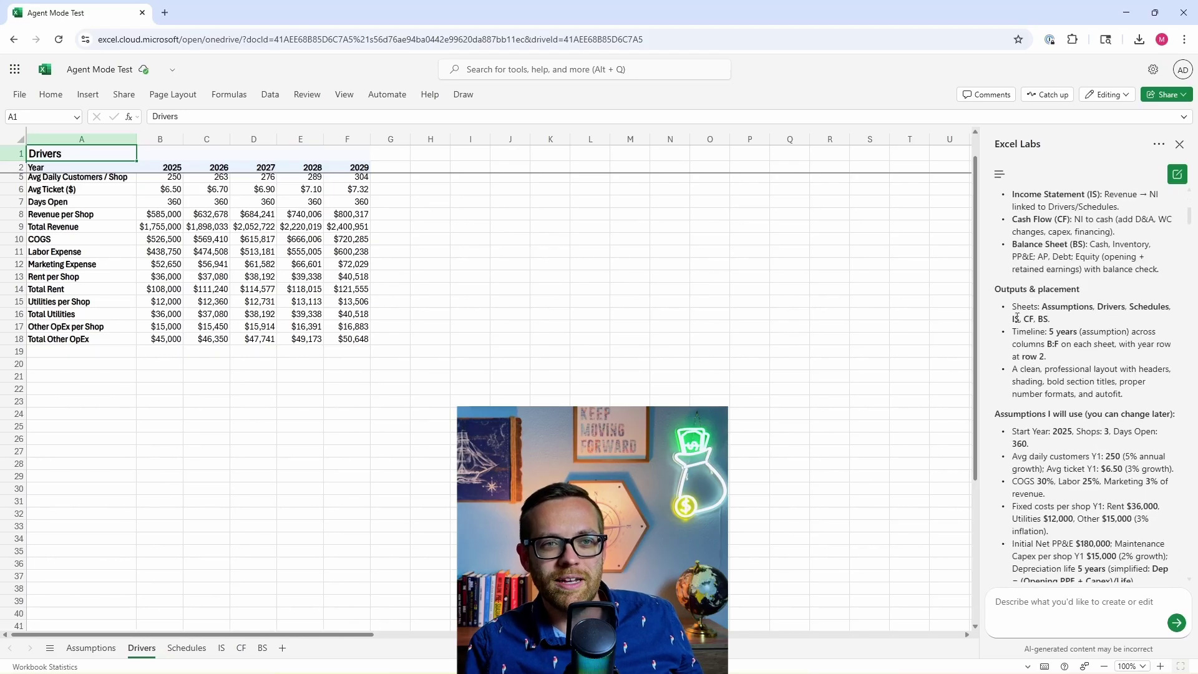
pyautogui.scroll(-1, 1034, 405)
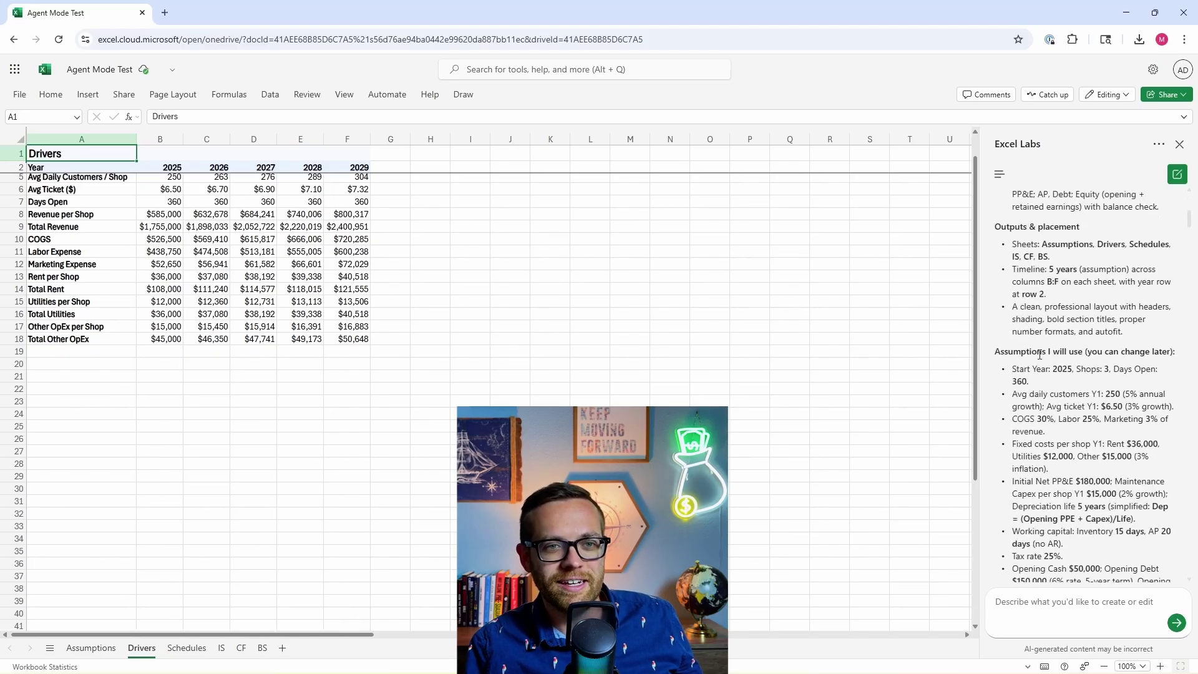
pyautogui.scroll(-1, 1061, 340)
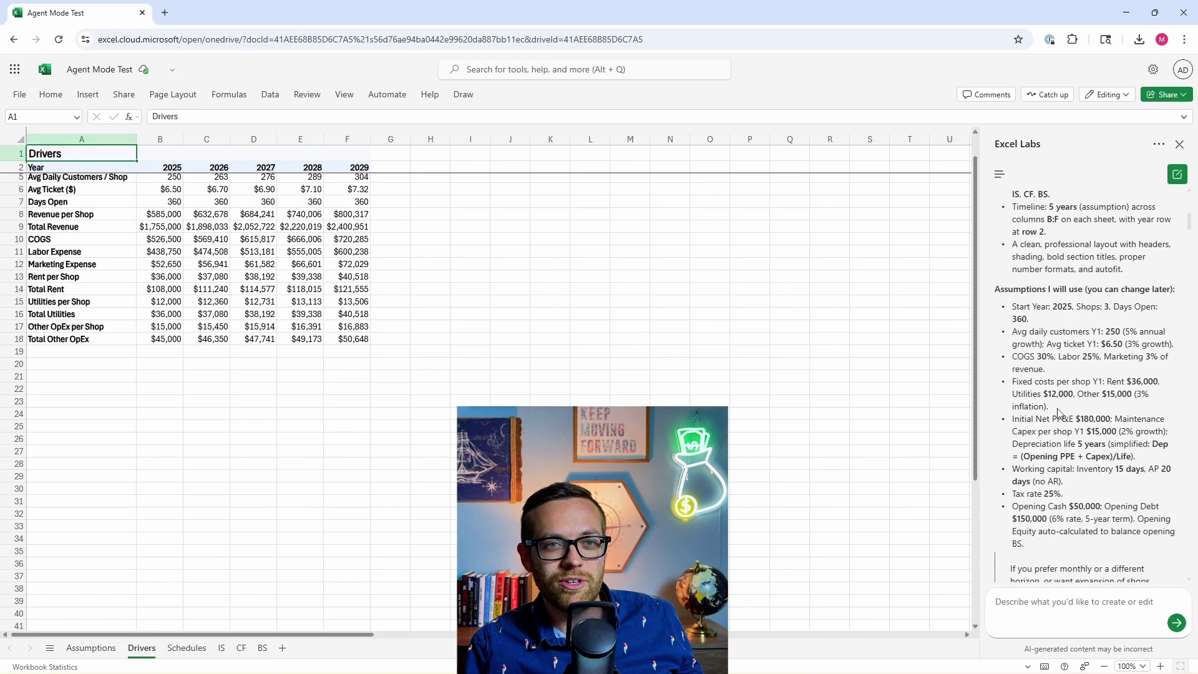
pyautogui.scroll(-6, 1059, 412)
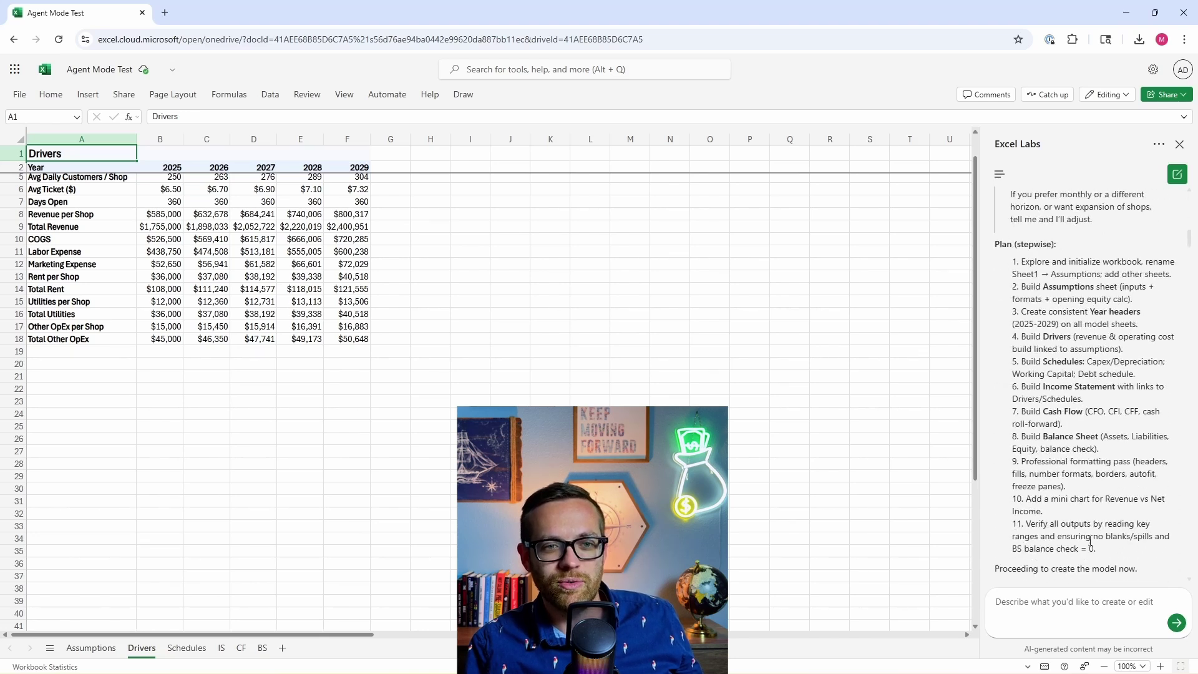
pyautogui.scroll(-2, 1036, 410)
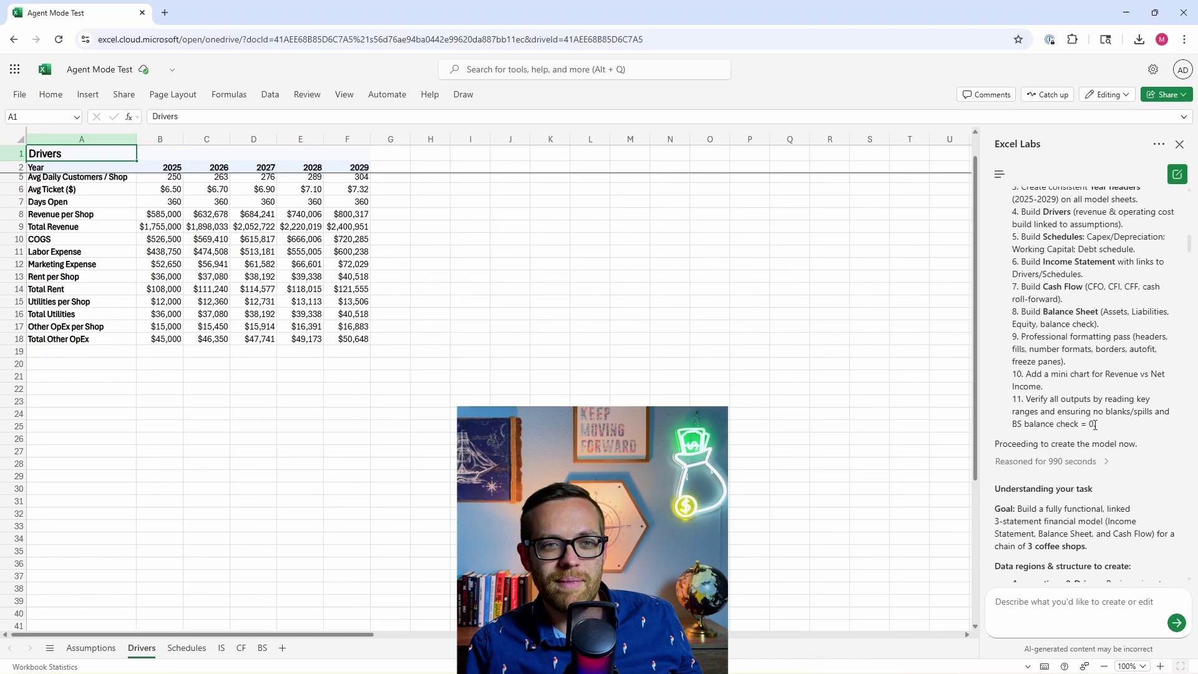
pyautogui.scroll(-1, 1080, 410)
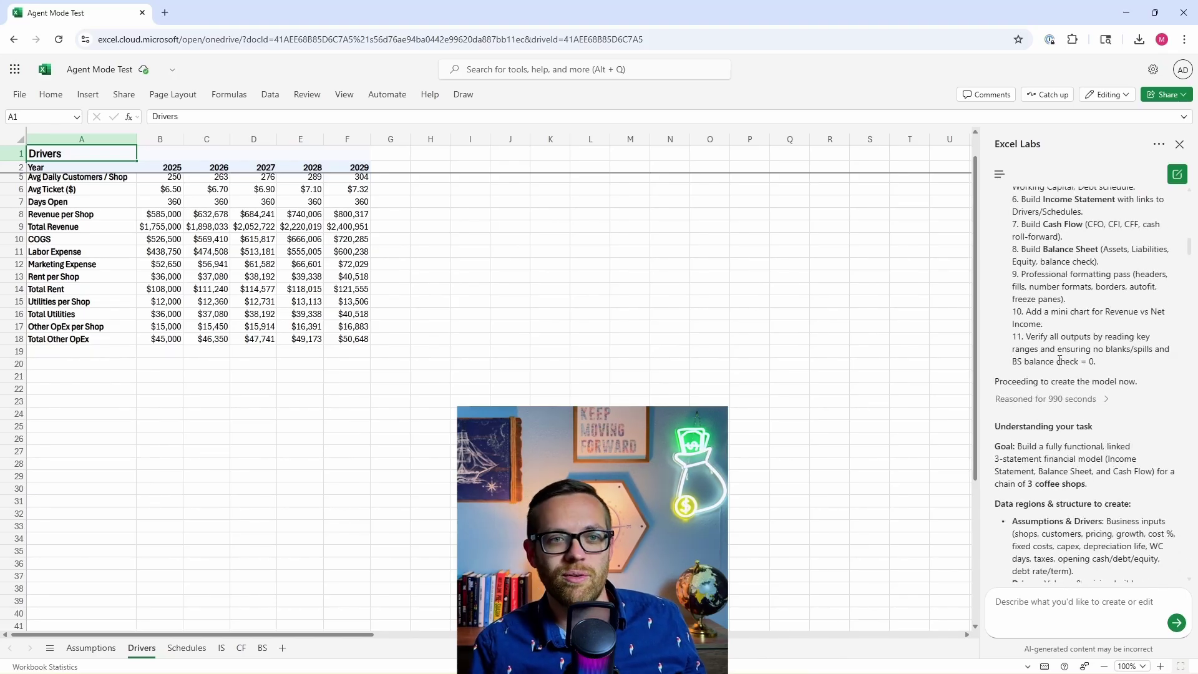
pyautogui.scroll(-3, 1015, 288)
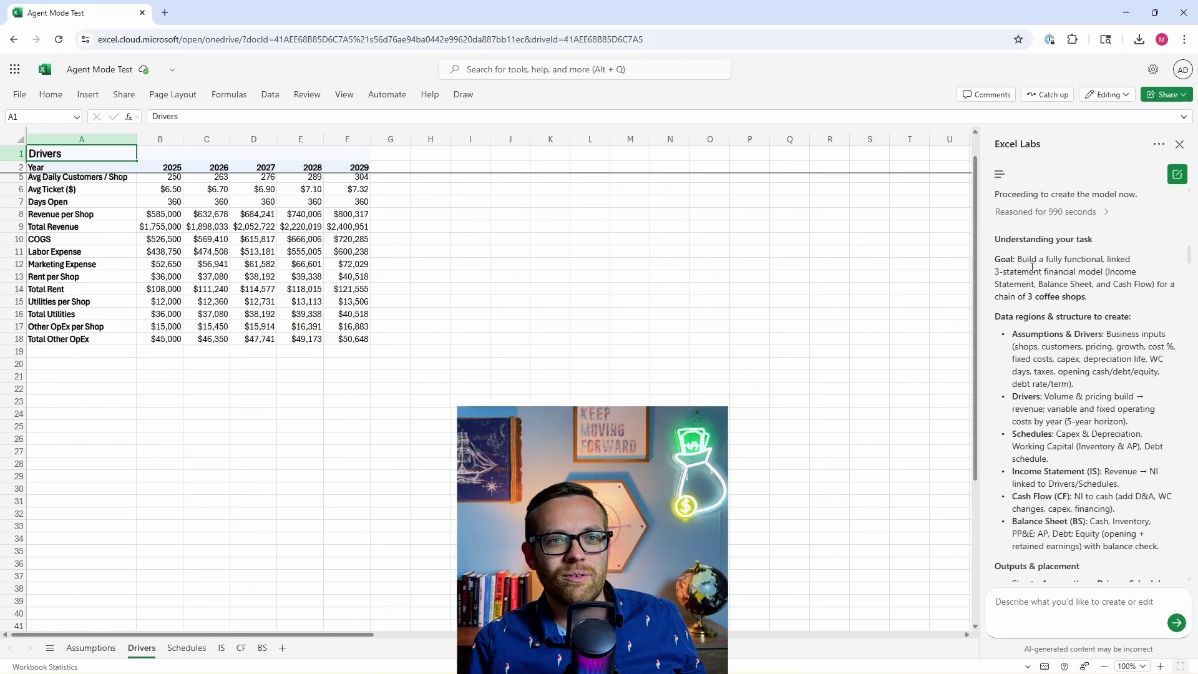
pyautogui.scroll(-10, 1090, 273)
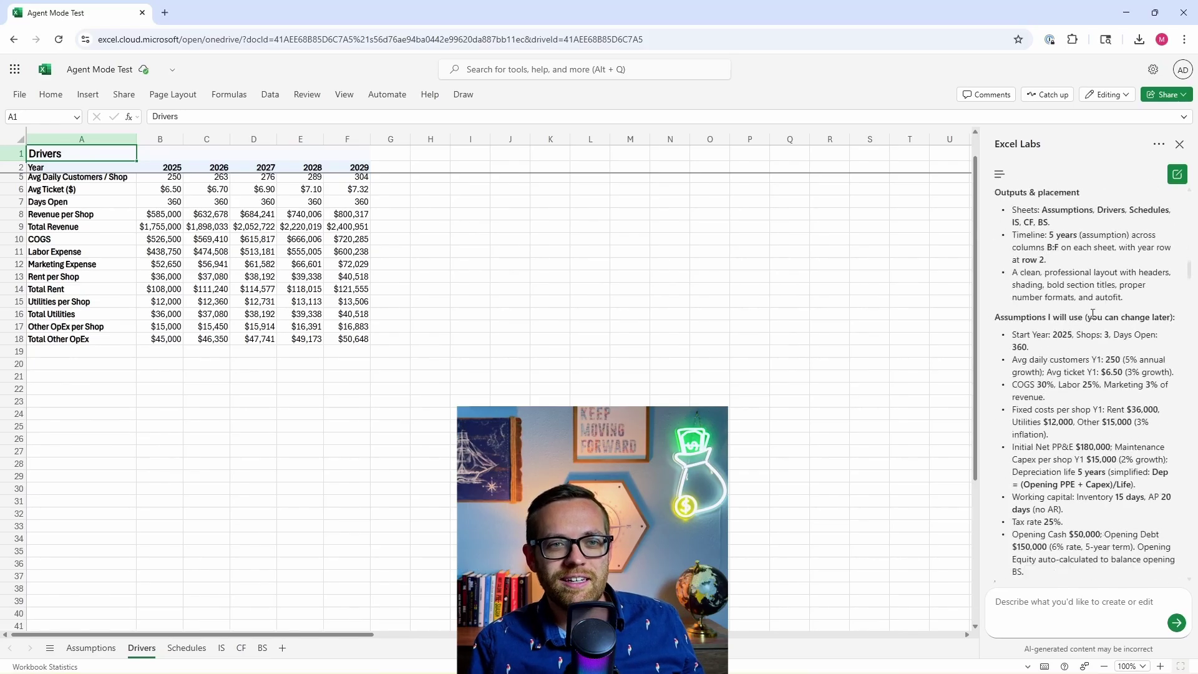
pyautogui.scroll(-10, 1093, 310)
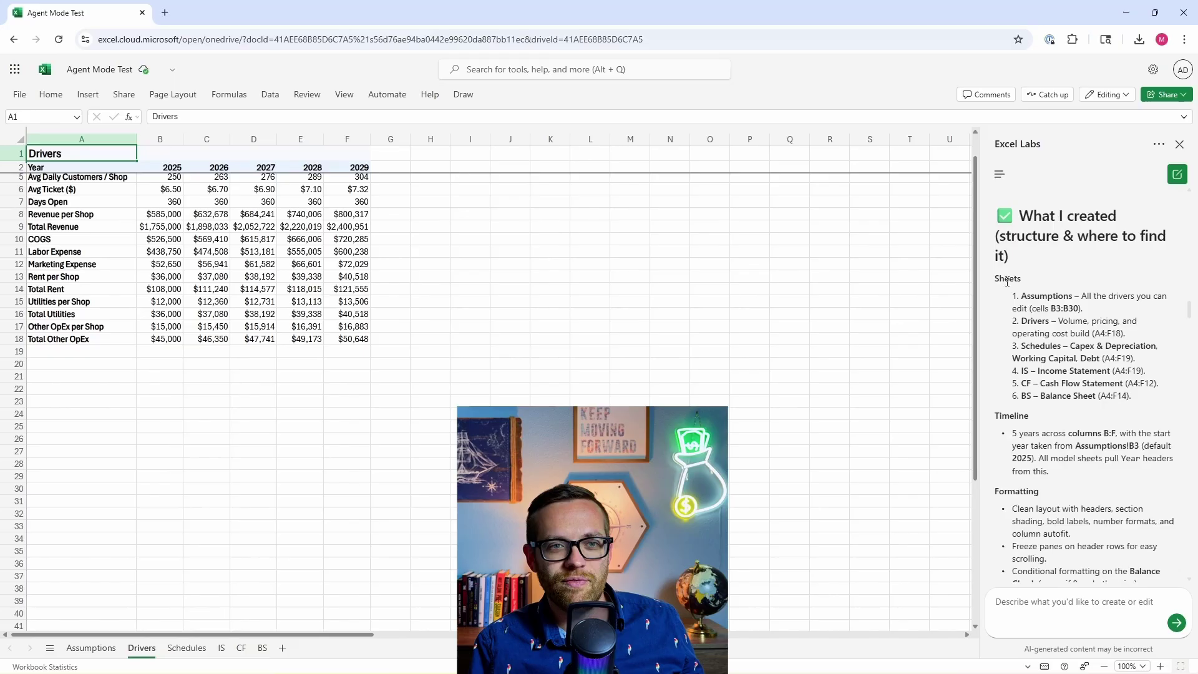
pyautogui.scroll(-1, 1012, 308)
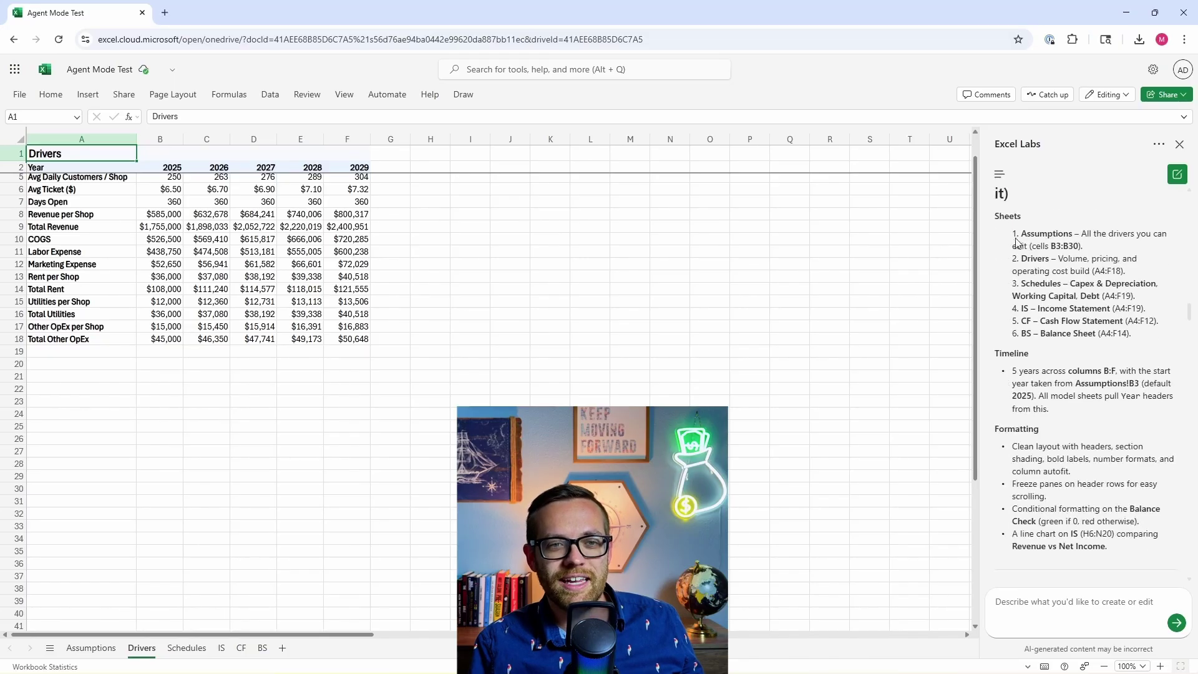
pyautogui.scroll(-6, 1061, 465)
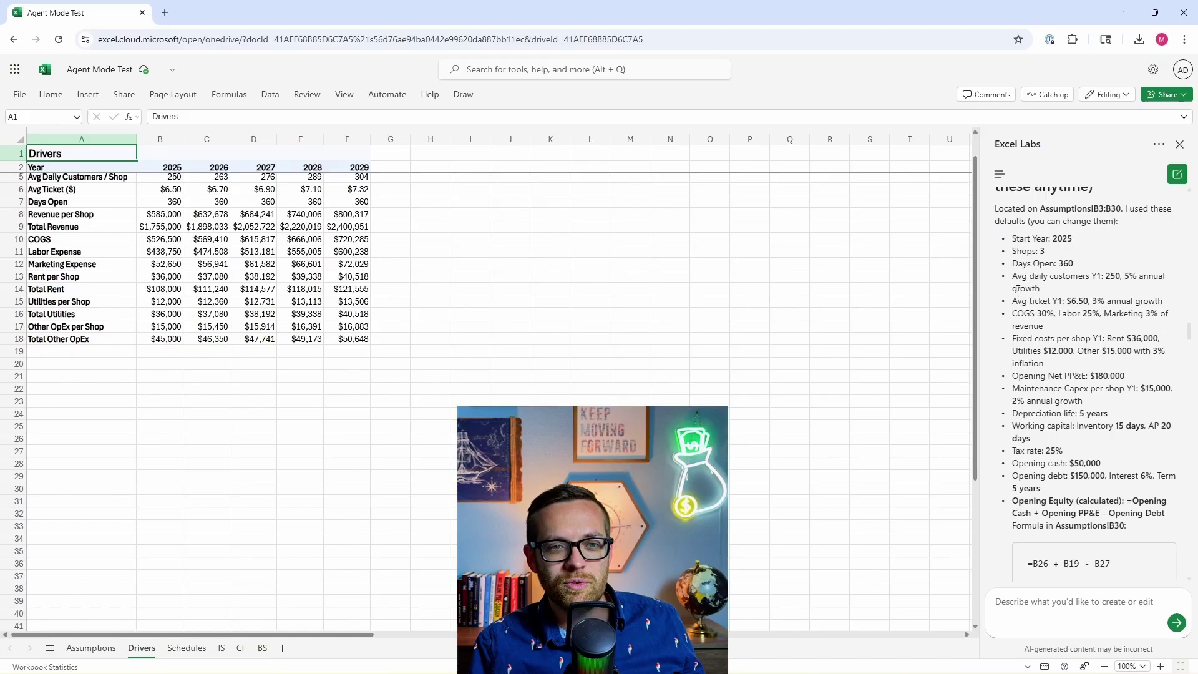
pyautogui.scroll(-6, 1117, 500)
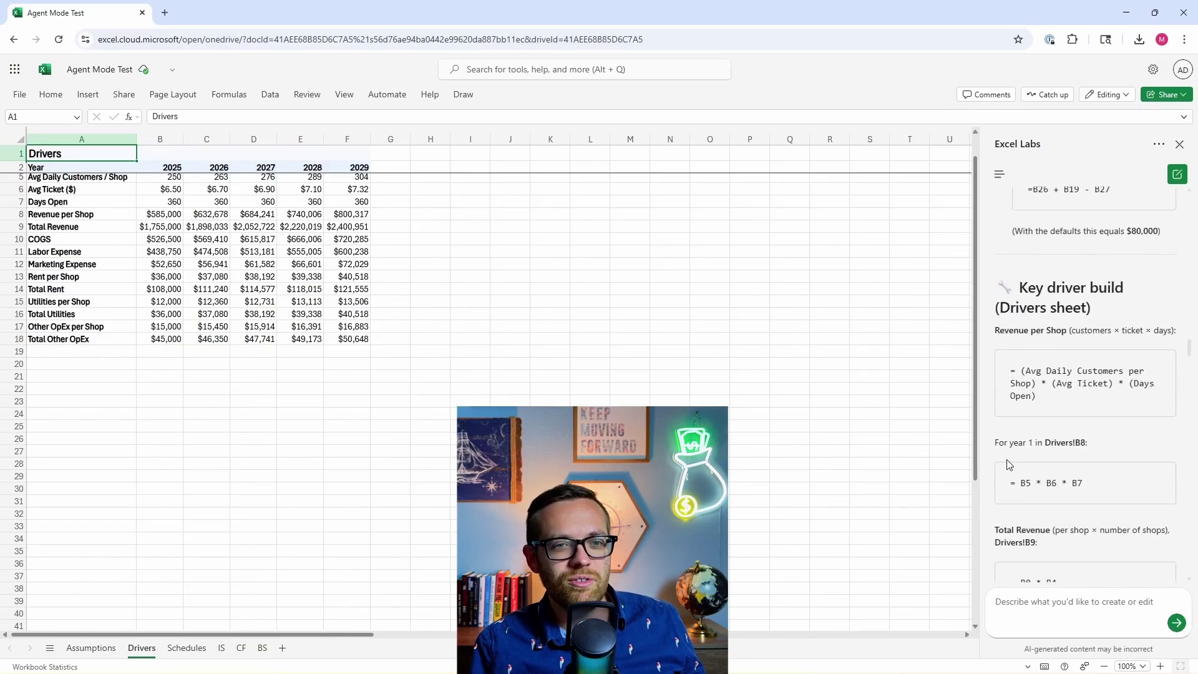
pyautogui.scroll(-5, 1006, 463)
pyautogui.scroll(-7, 1074, 398)
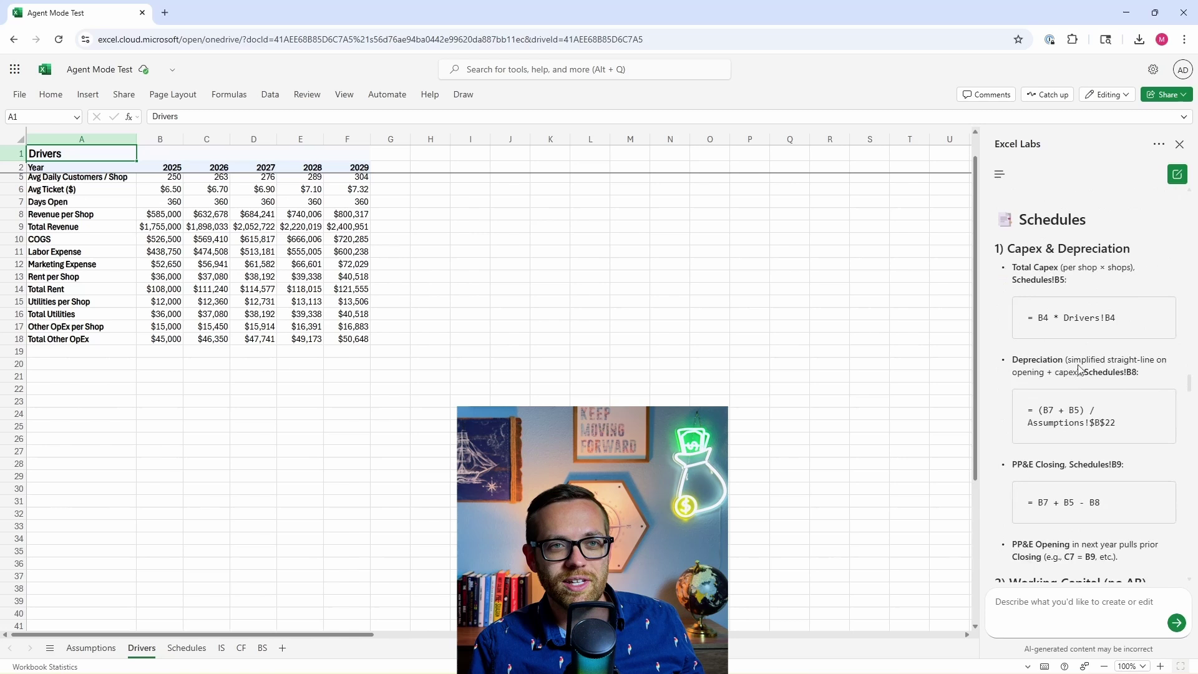
pyautogui.scroll(-20, 1046, 266)
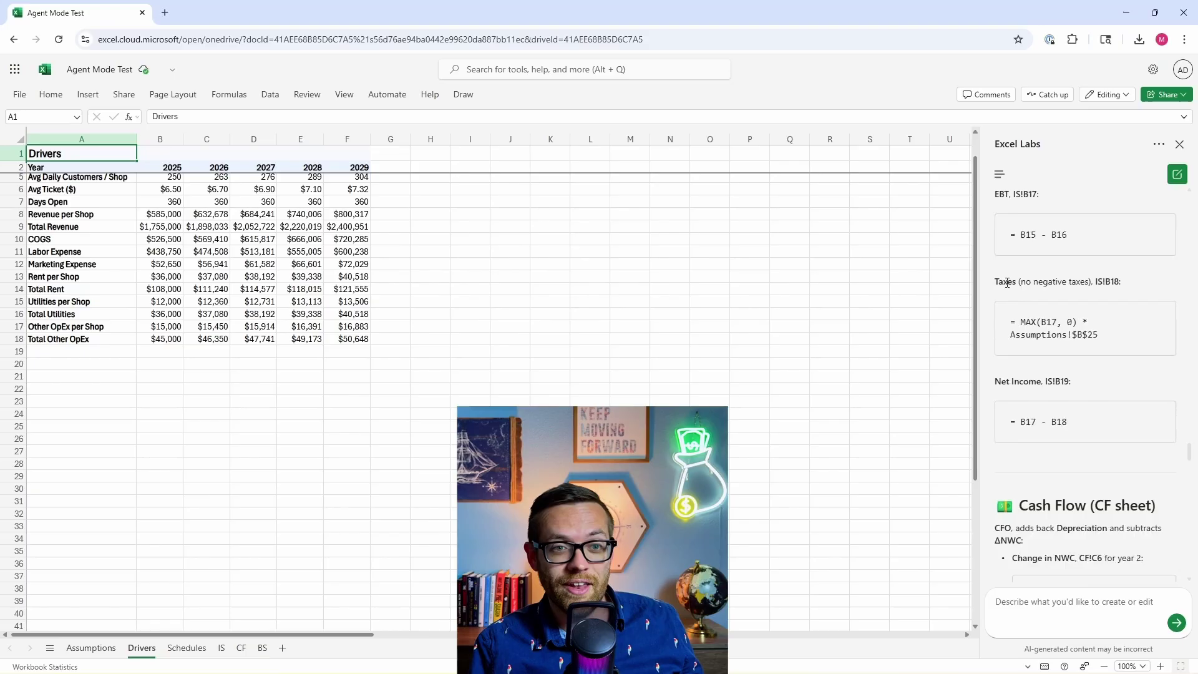
pyautogui.scroll(-20, 1002, 286)
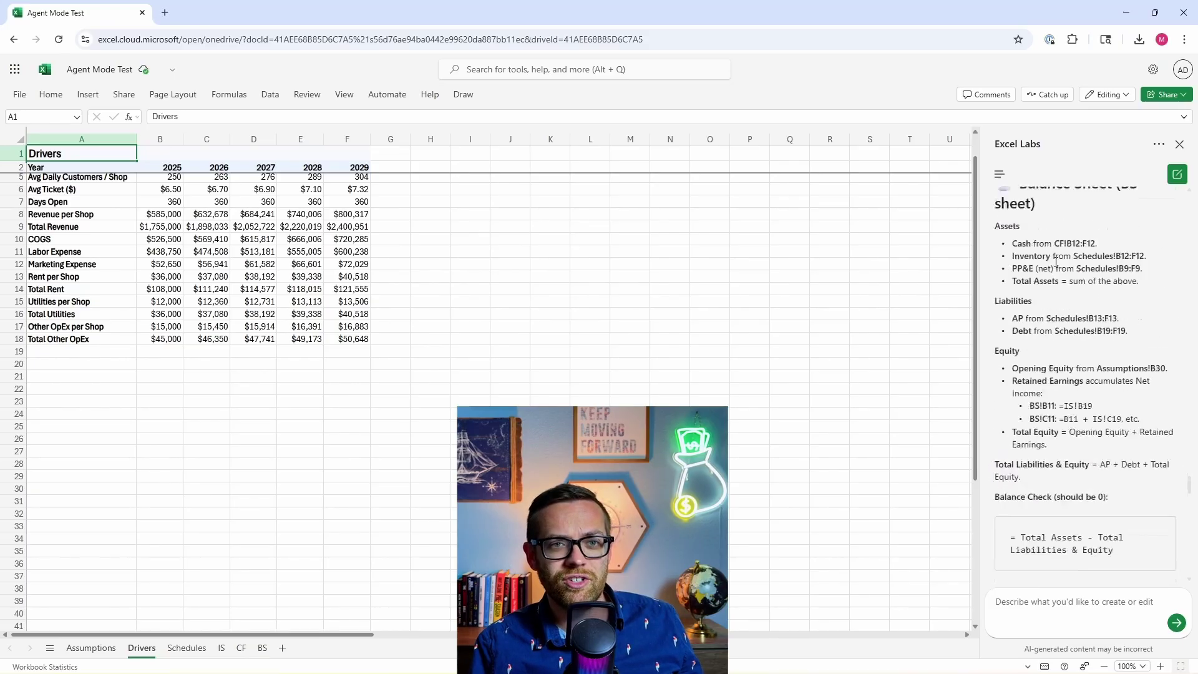
pyautogui.scroll(-4, 1058, 281)
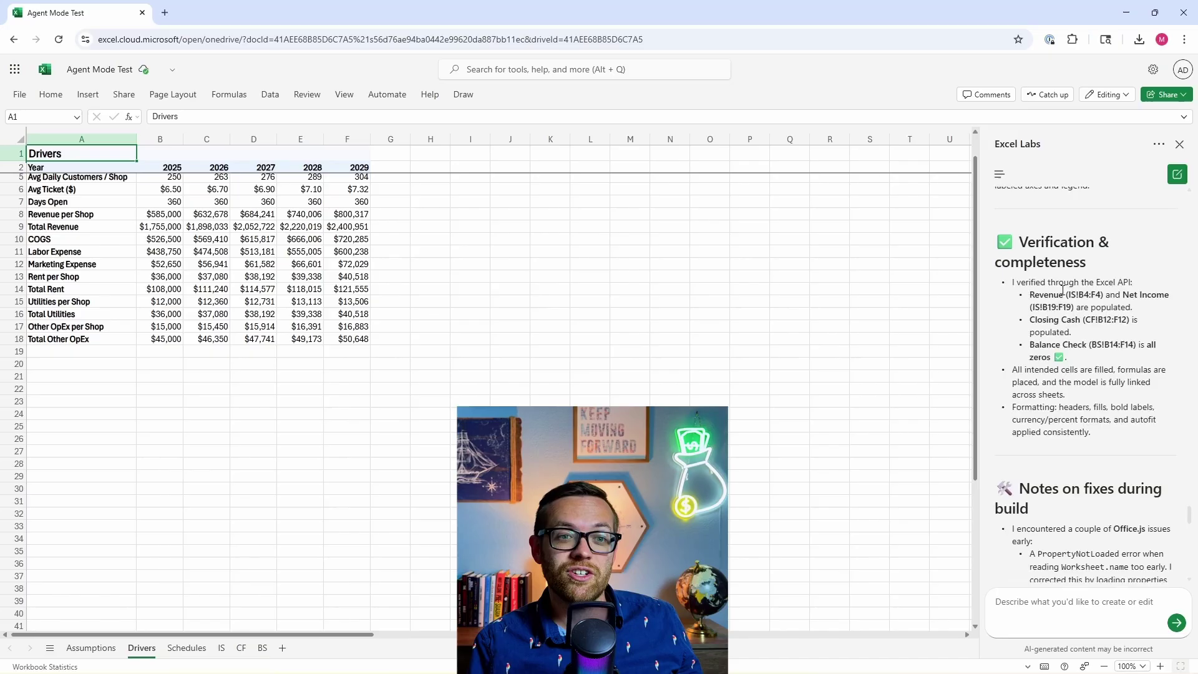
pyautogui.scroll(-3, 1061, 286)
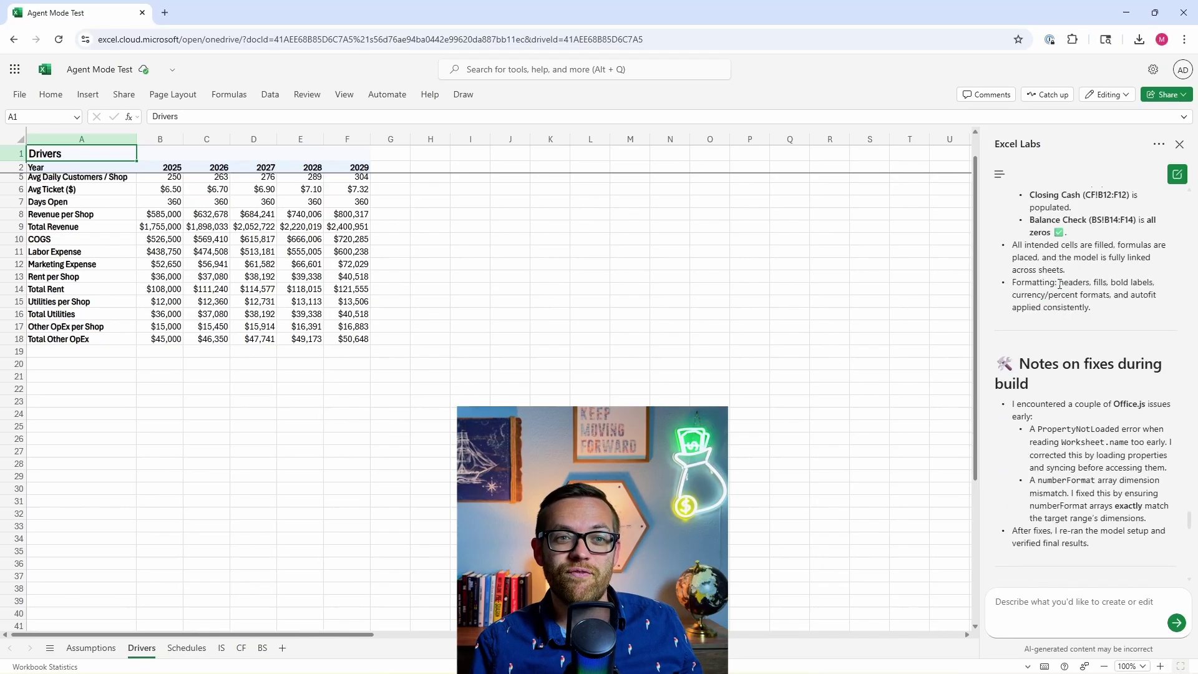
pyautogui.scroll(-2, 1049, 380)
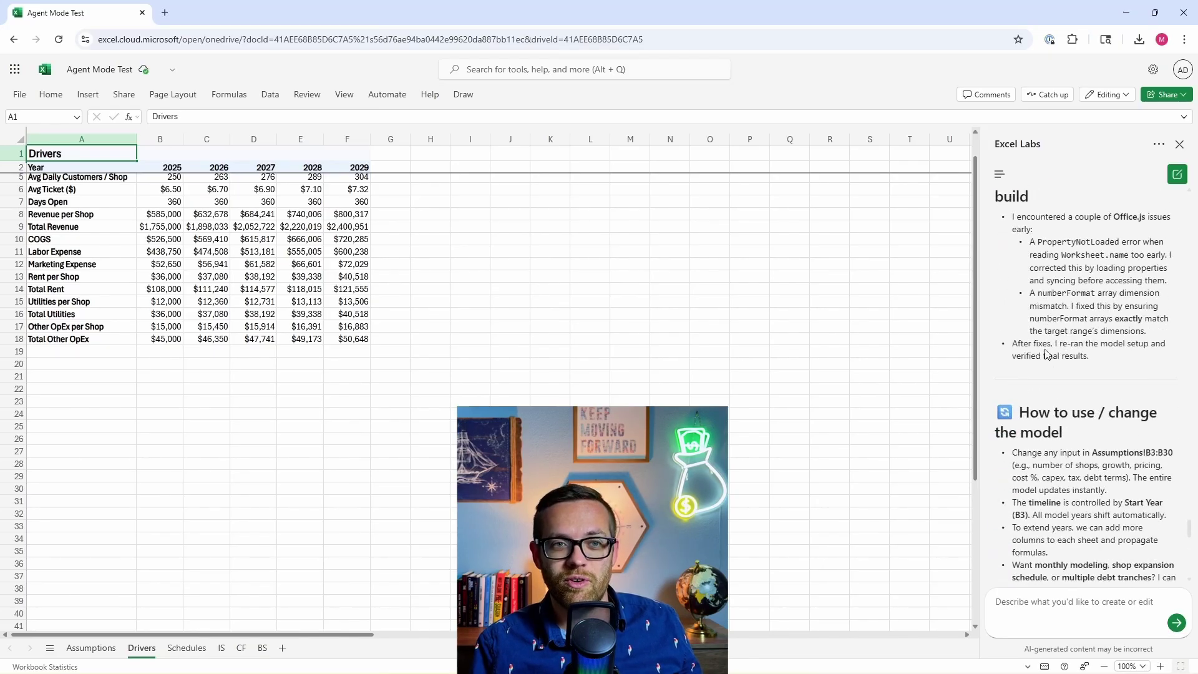
pyautogui.scroll(1, 1086, 406)
pyautogui.moveTo(1110, 419); pyautogui.dragTo(988, 250)
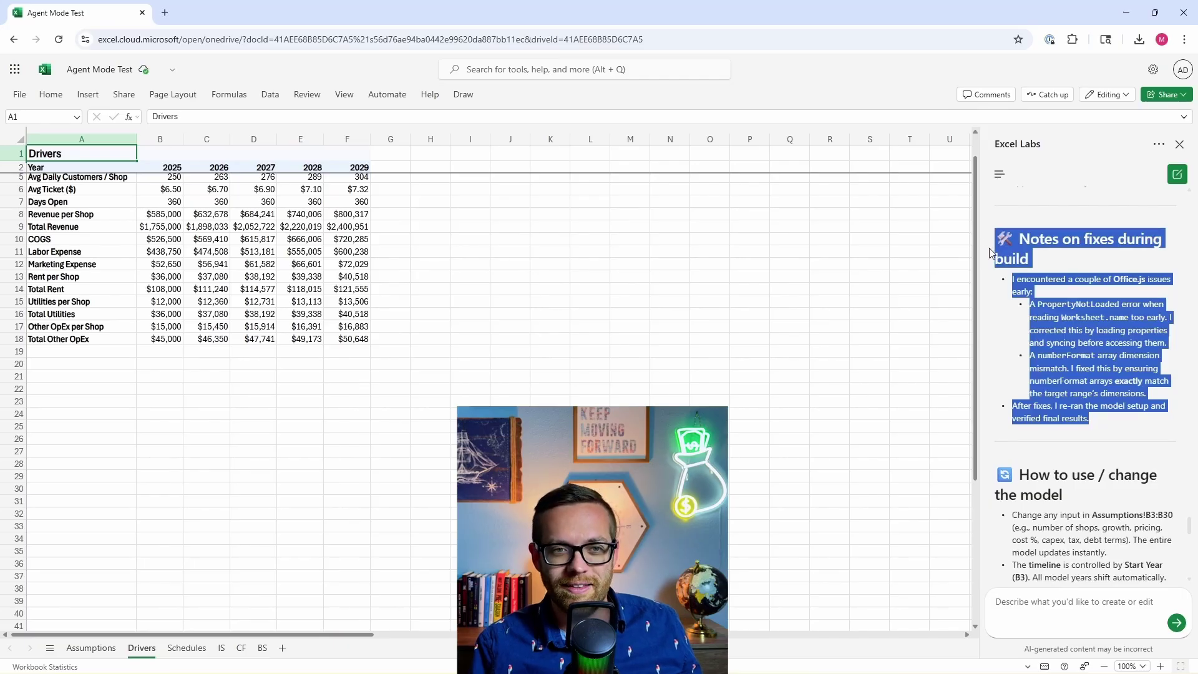
pyautogui.click(1087, 367)
pyautogui.scroll(-3, 1087, 367)
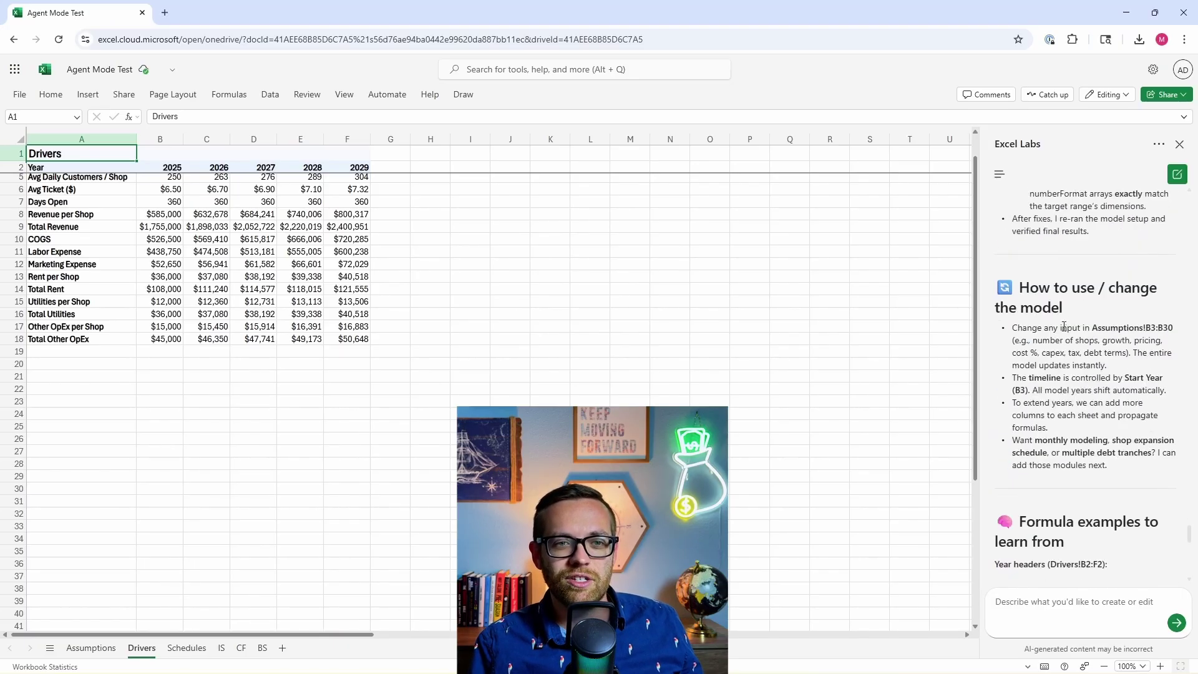
pyautogui.scroll(-8, 1074, 340)
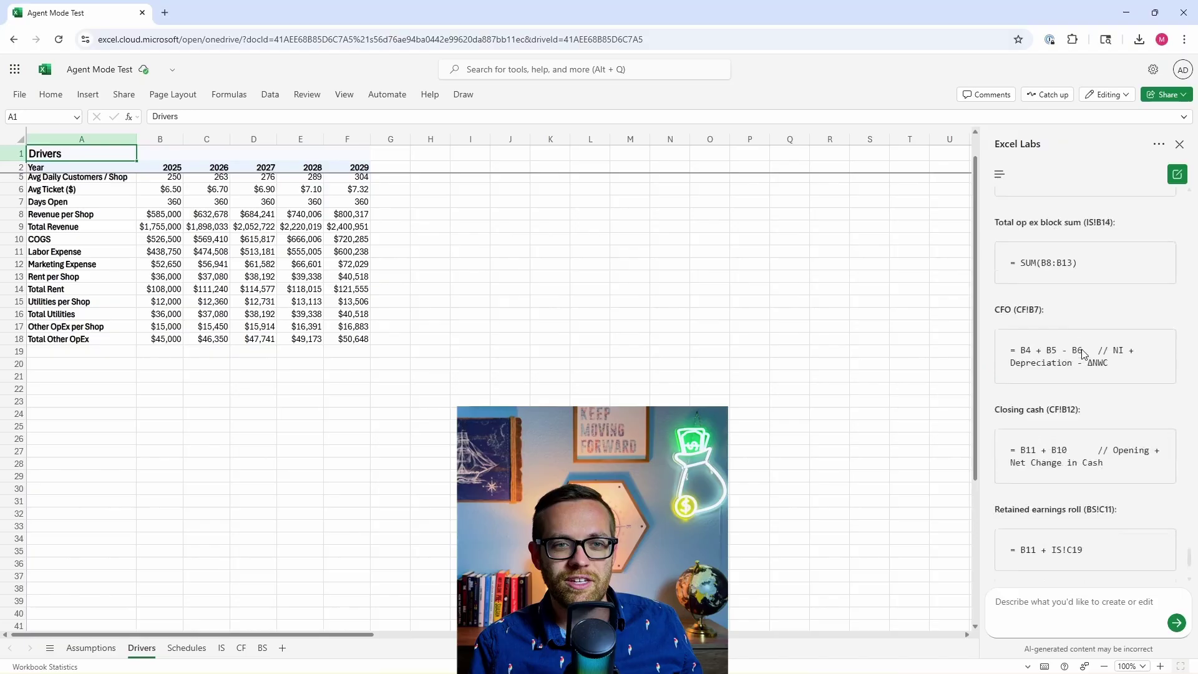
pyautogui.scroll(-3, 1083, 354)
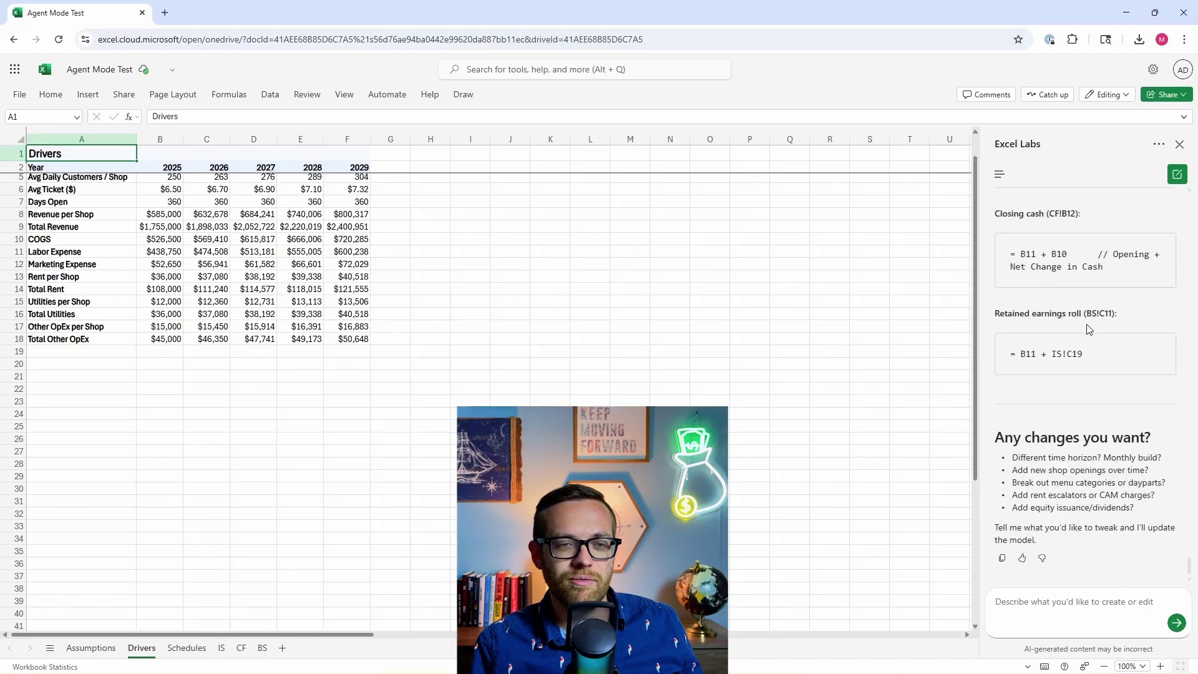
# Step: Inspect the Assumptions inputs: Days Open per Year, Rent Inflation % and Initial Net PPE
pyautogui.click(91, 648)
pyautogui.click(275, 206)
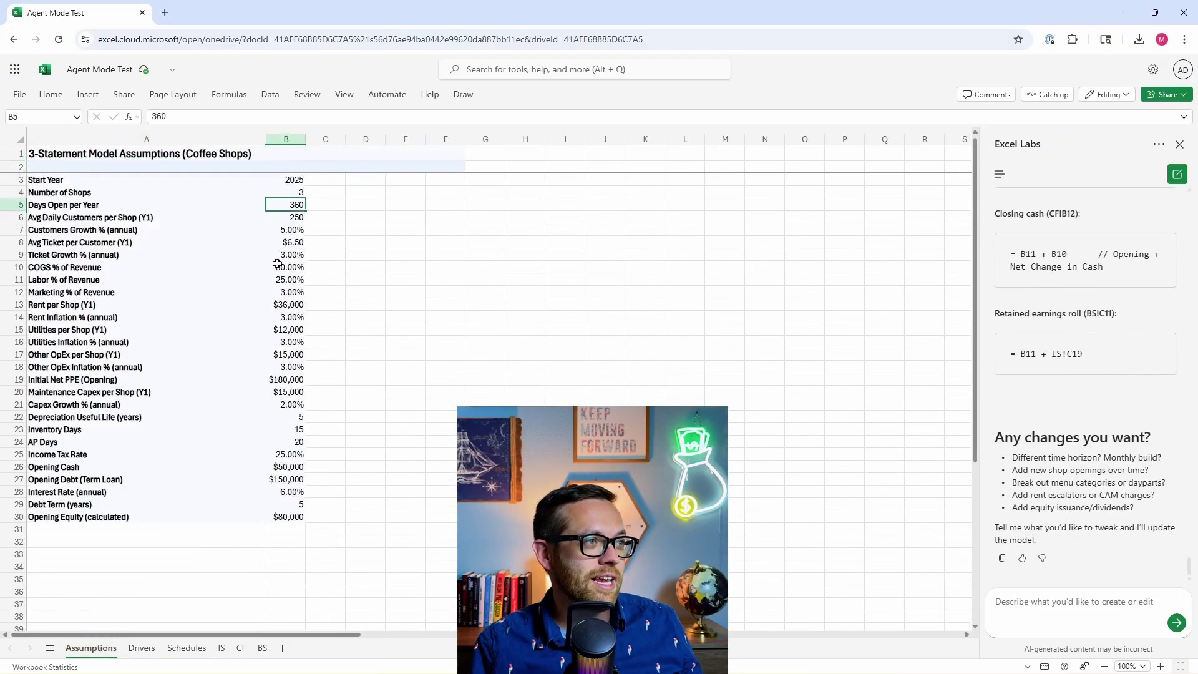
pyautogui.click(285, 317)
pyautogui.click(286, 380)
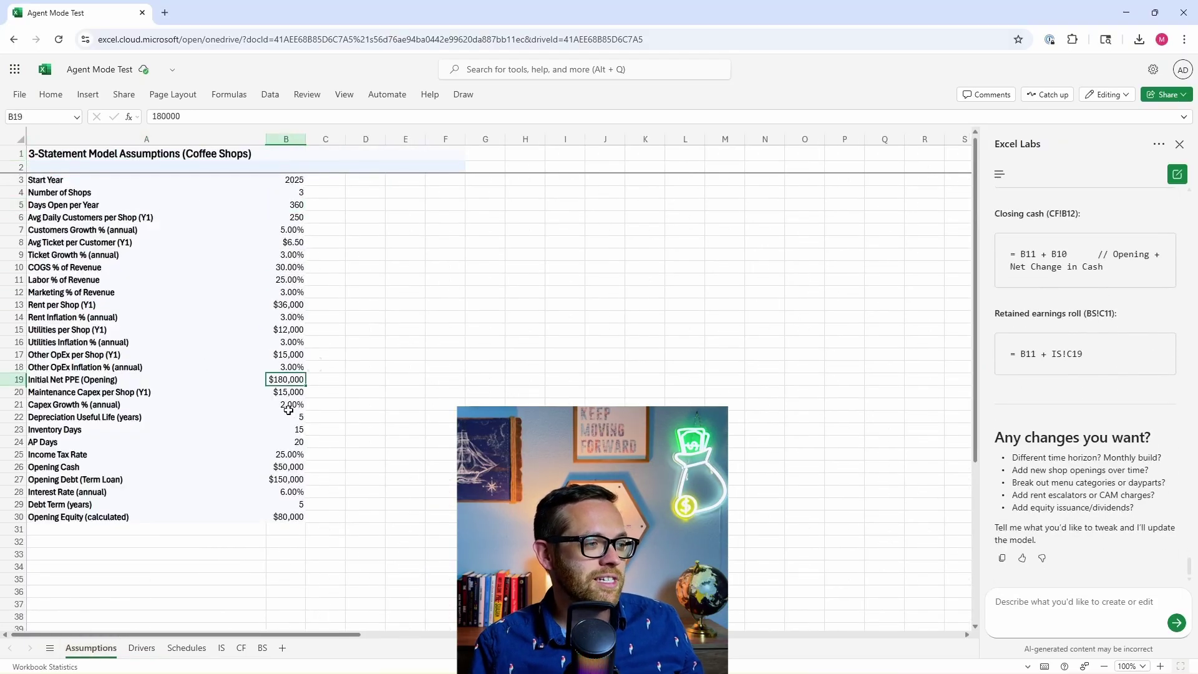
# Step: Verify Drivers' 2025 Shops, customers, Avg Ticket, Revenue, COGS and Rent links to Assumptions
pyautogui.click(142, 648)
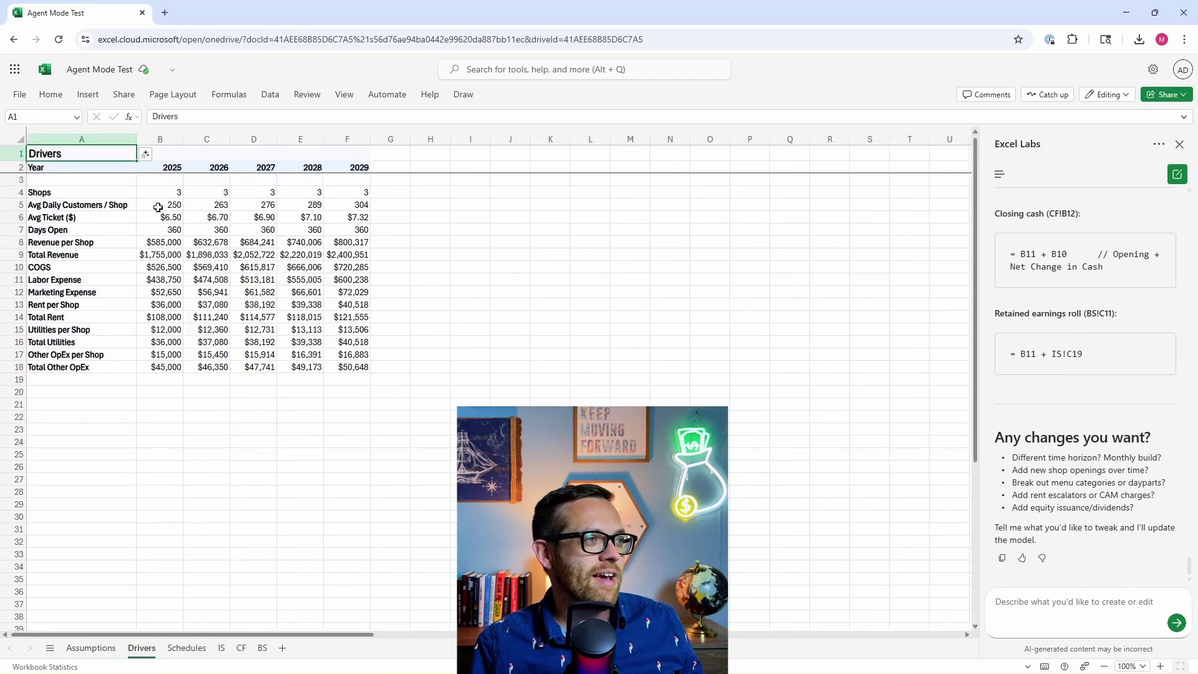
pyautogui.click(161, 192)
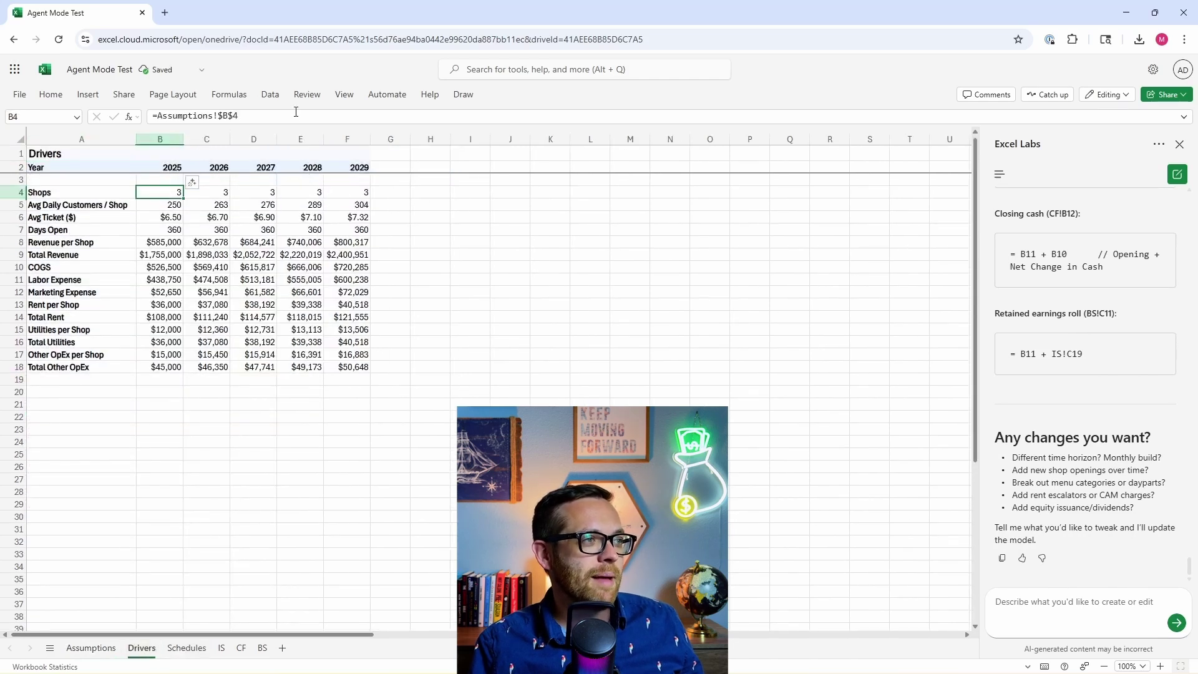
pyautogui.click(156, 205)
pyautogui.click(157, 219)
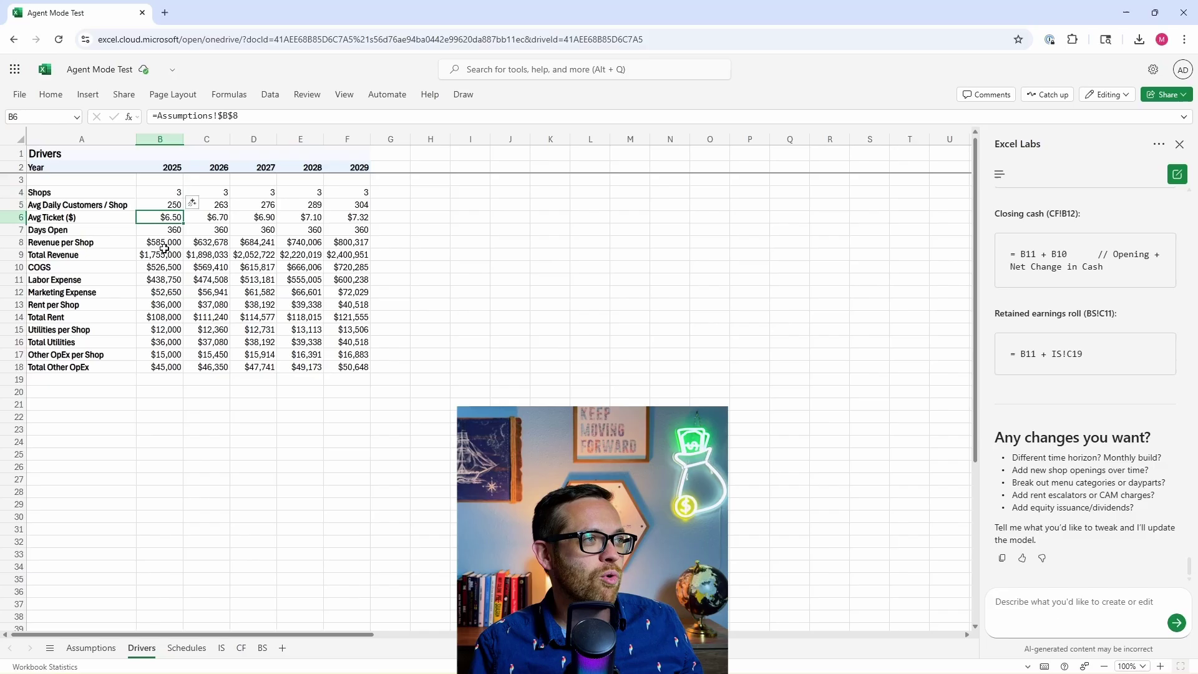
pyautogui.click(164, 250)
pyautogui.click(164, 267)
pyautogui.click(164, 305)
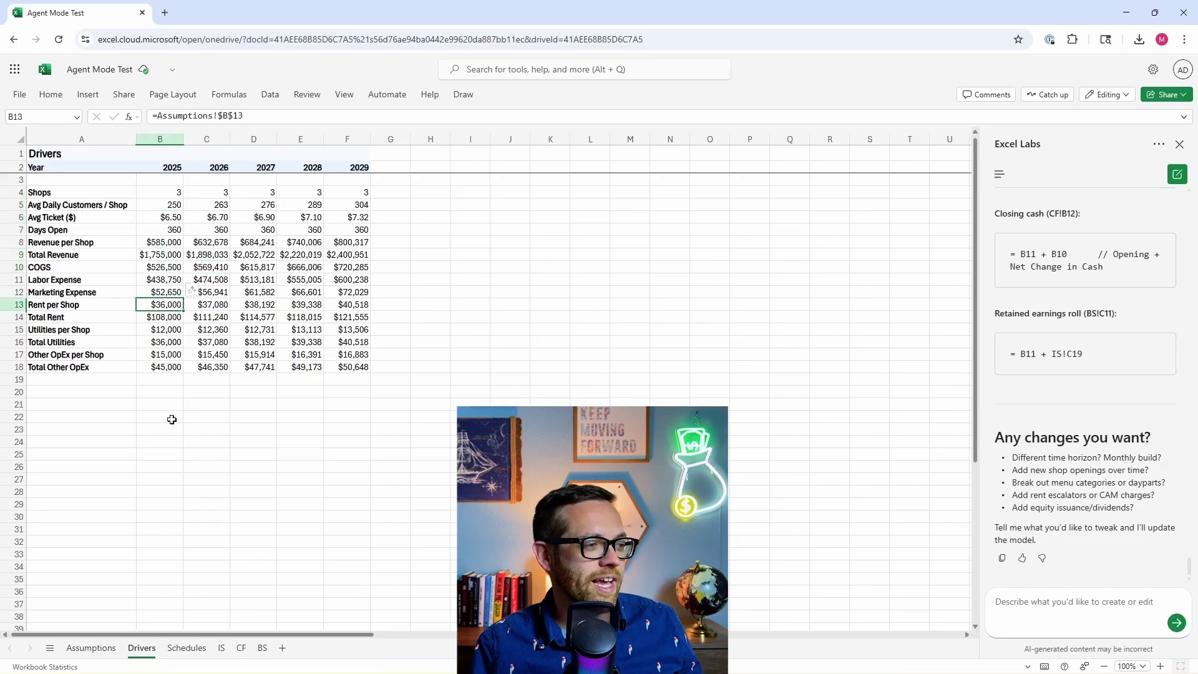
# Step: Review the Schedules sheet's Inventory Balance and debt Interest Expense formulas
pyautogui.click(187, 648)
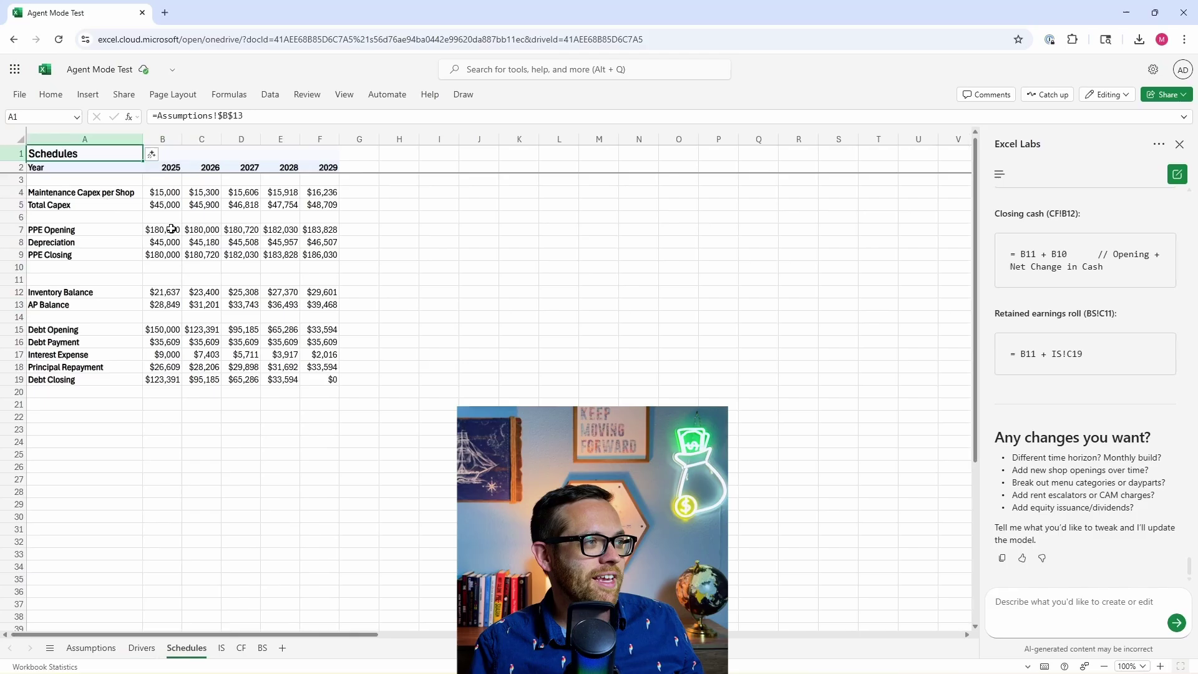
pyautogui.click(170, 294)
pyautogui.click(201, 292)
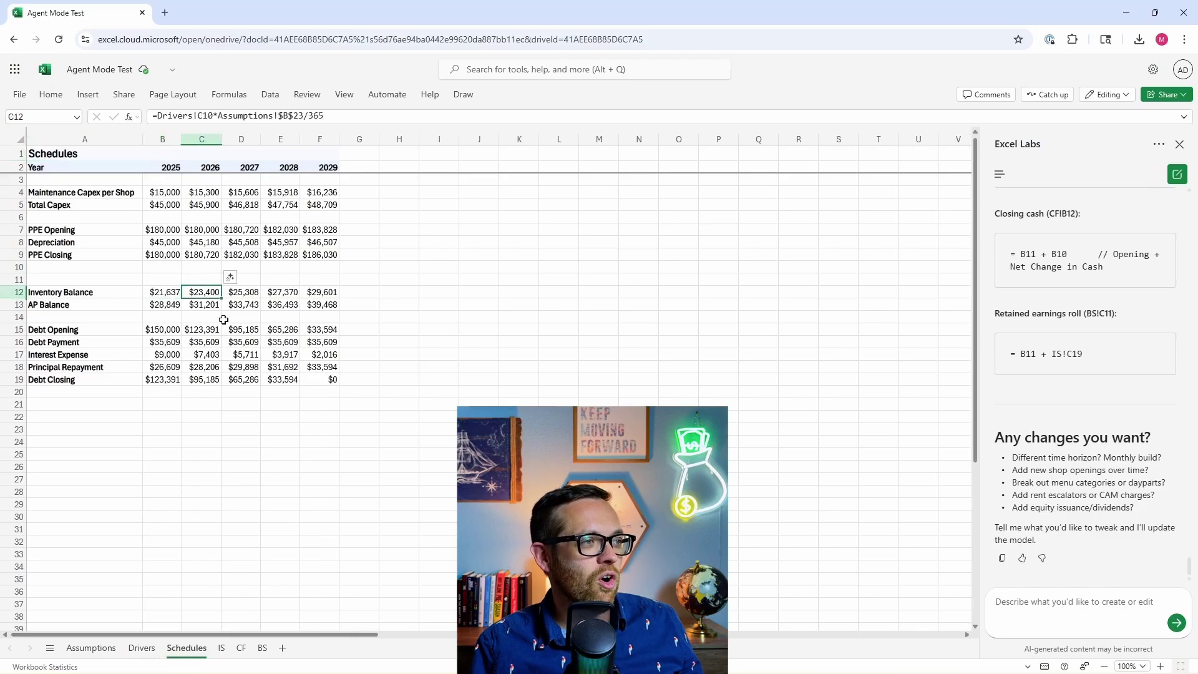
pyautogui.click(200, 329)
pyautogui.click(280, 355)
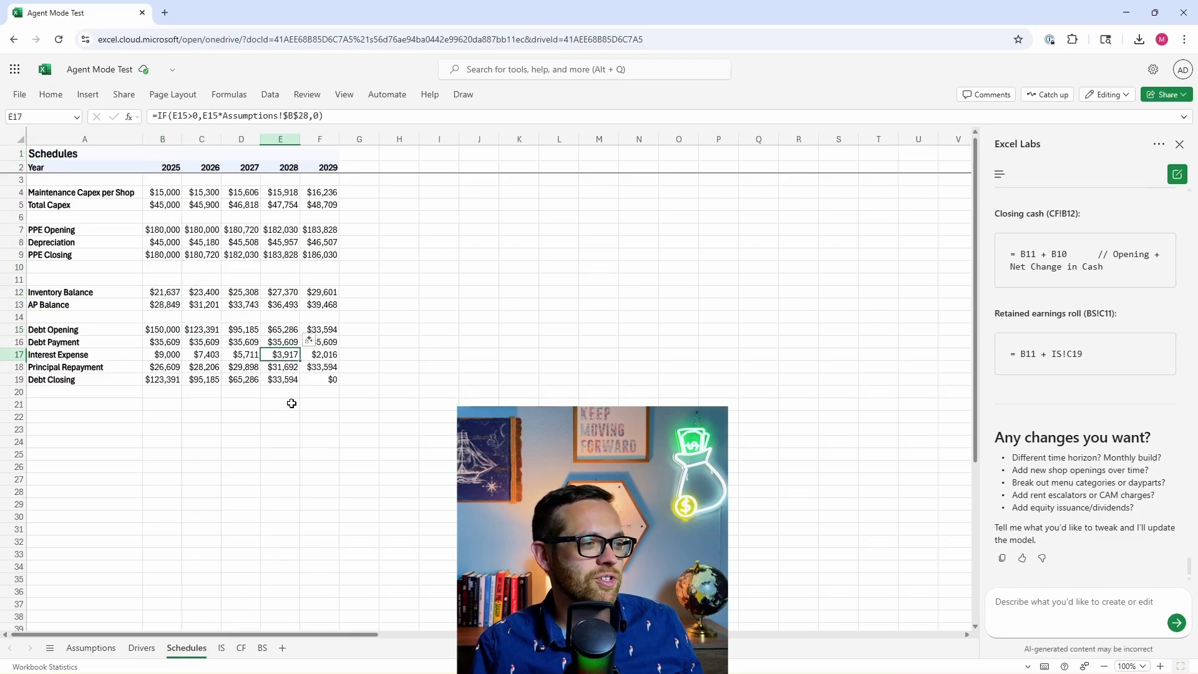
# Step: Check the IS formulas for COGS, EBIT, Depreciation, Other OpEx and Taxes
pyautogui.click(221, 647)
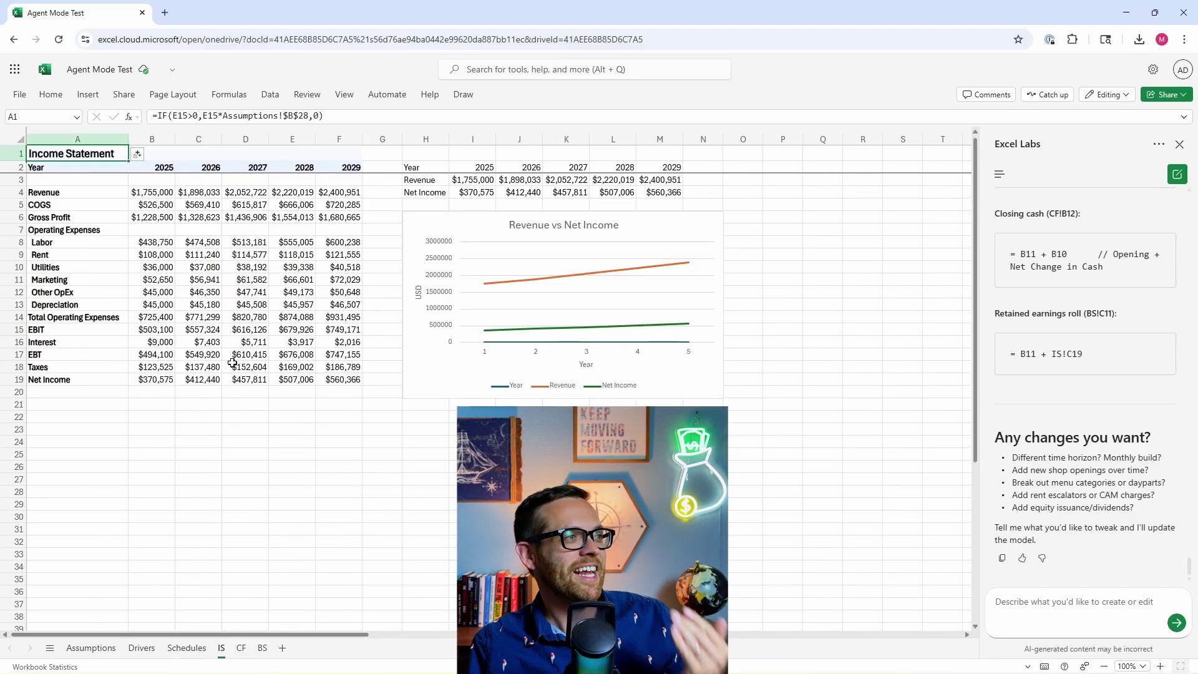
pyautogui.click(214, 203)
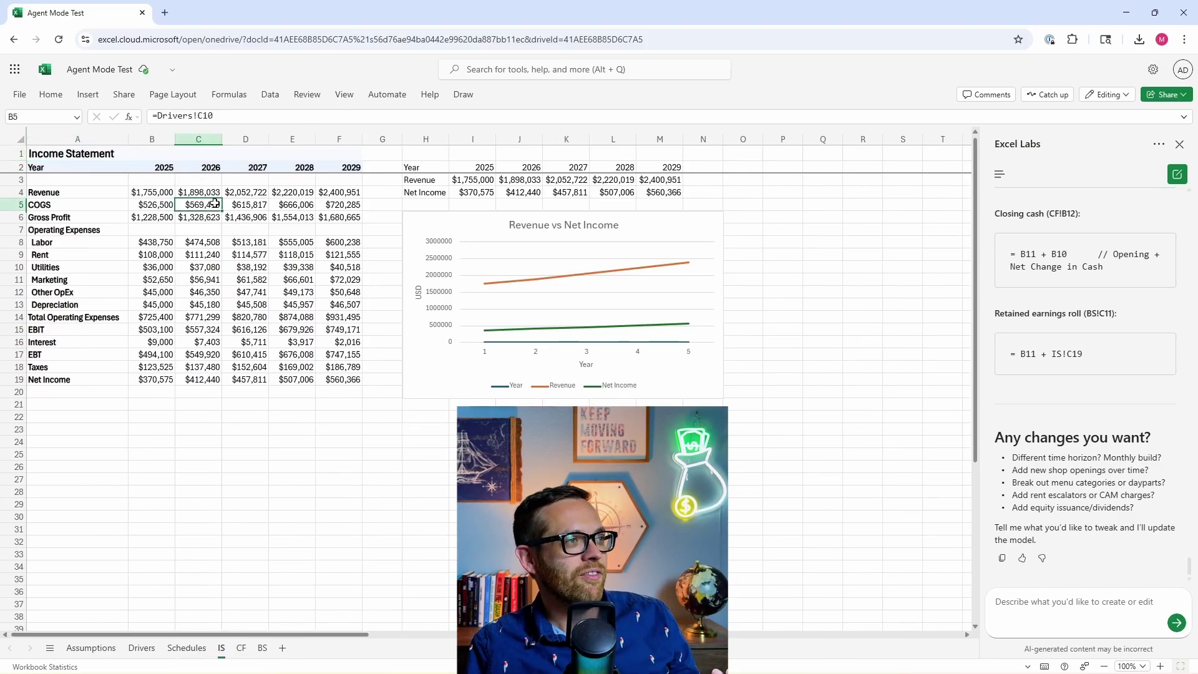
pyautogui.click(261, 204)
pyautogui.click(250, 330)
pyautogui.click(156, 304)
pyautogui.click(280, 293)
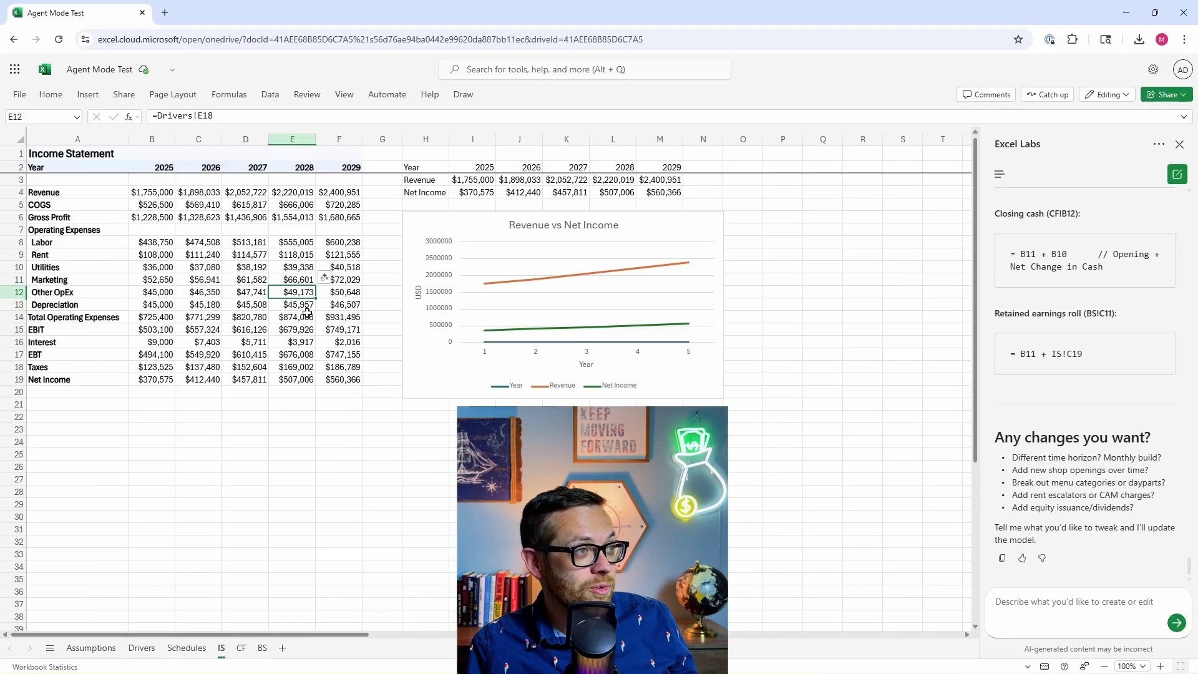
pyautogui.click(245, 366)
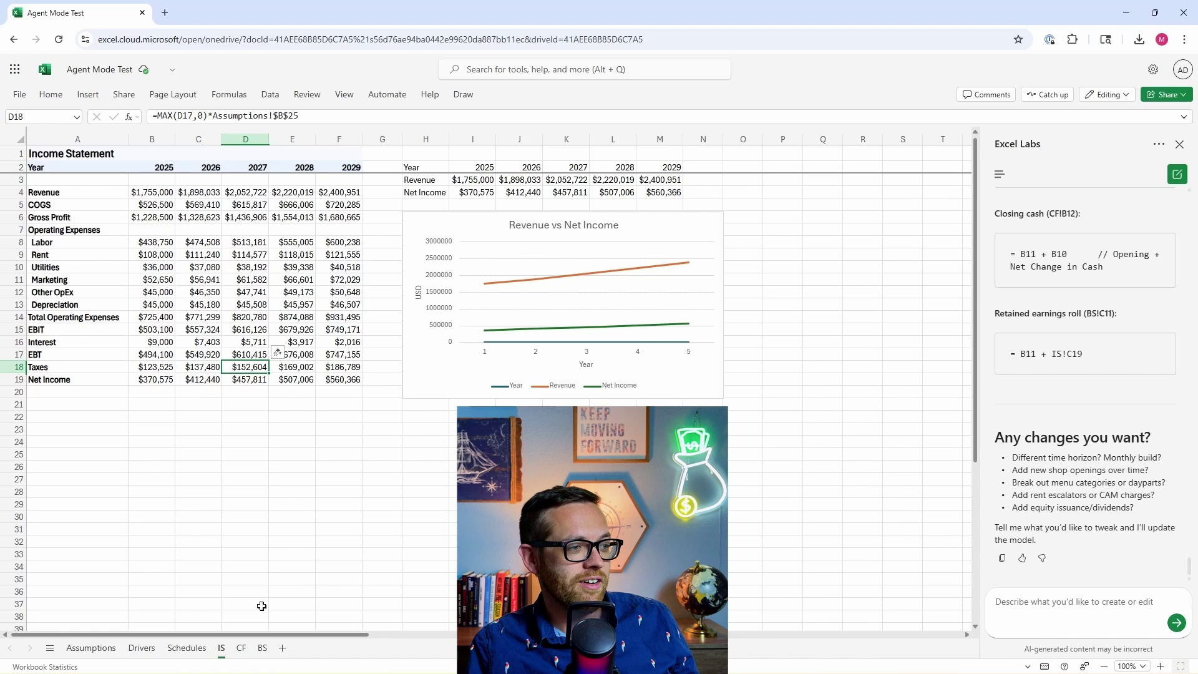
# Step: Confirm the CF sheet's 2026 Capex and Depreciation link to Schedules, then view the Balance Sheet
pyautogui.click(241, 648)
pyautogui.click(209, 243)
pyautogui.click(197, 203)
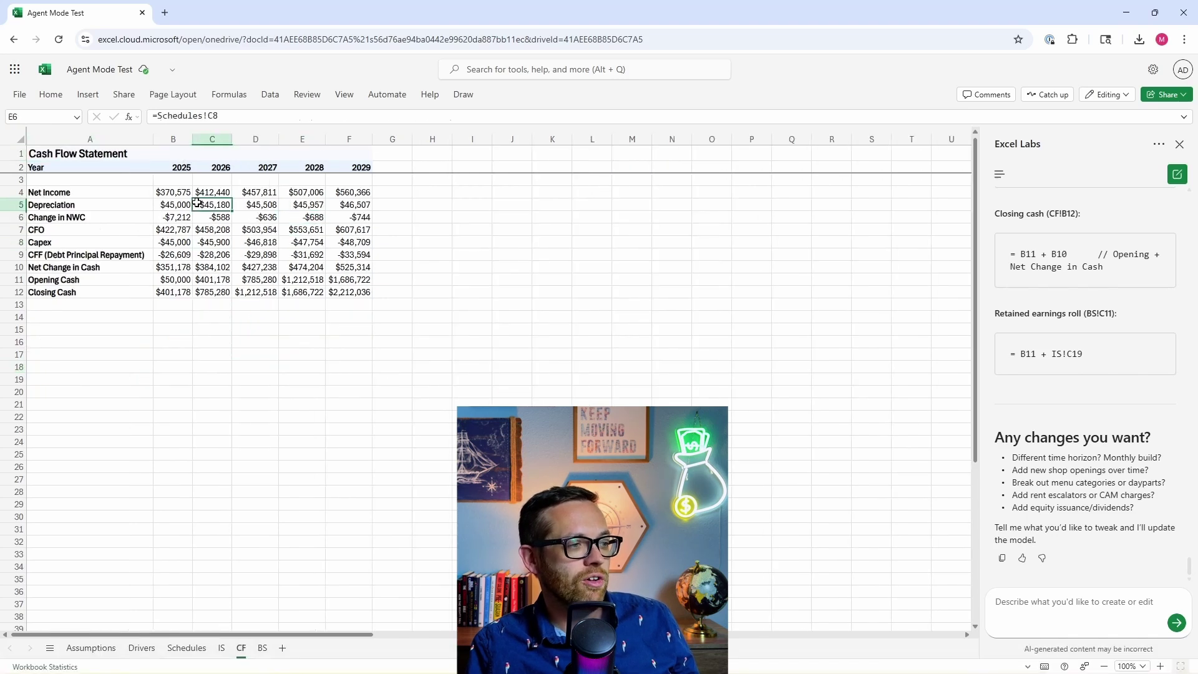
pyautogui.click(262, 647)
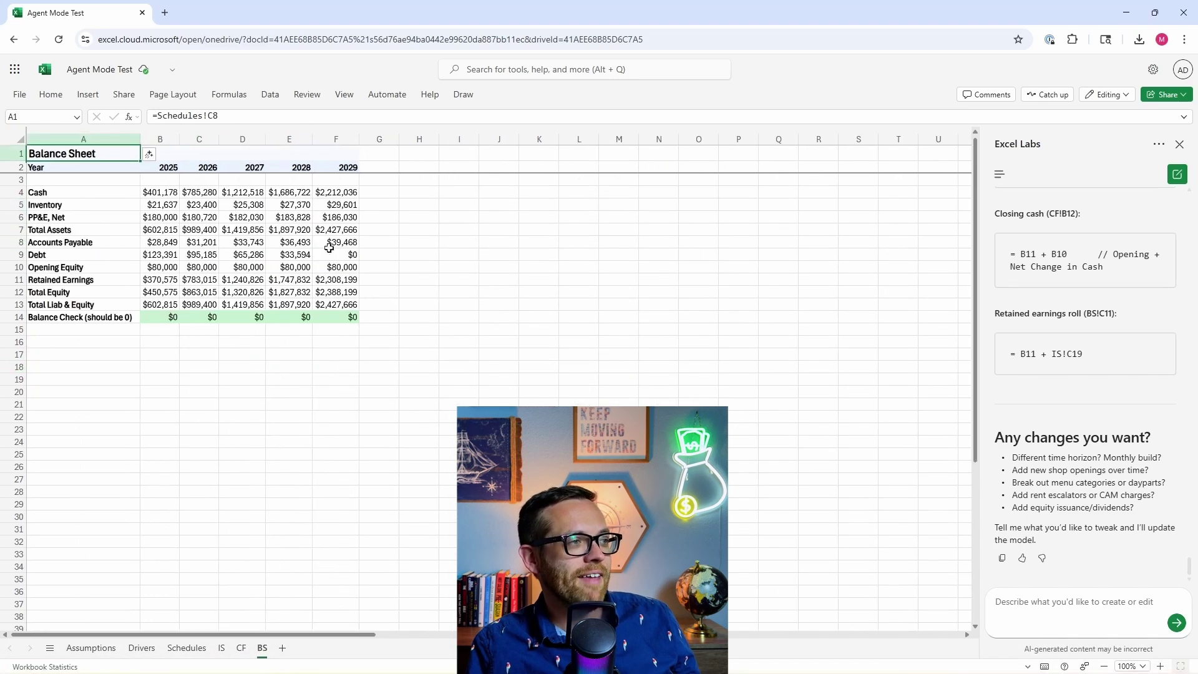
# Step: Select the Balance Check row B14:F14 to confirm it reads $0 for 2025–2029
pyautogui.moveTo(171, 315); pyautogui.dragTo(333, 313)
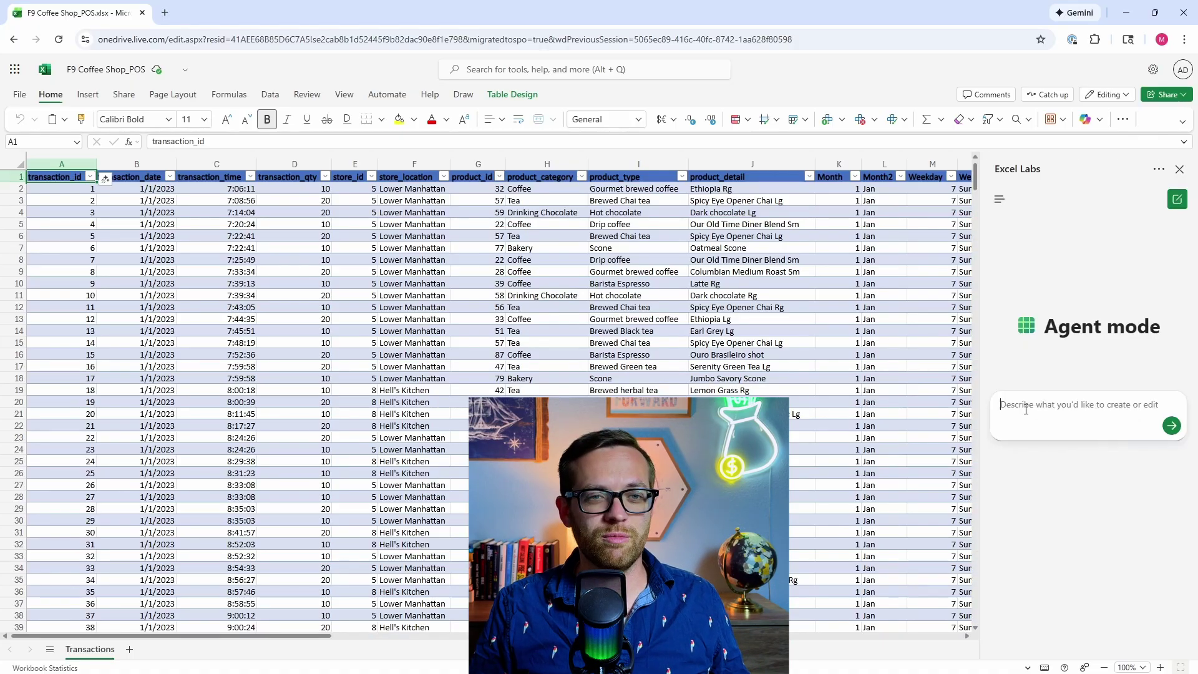
# Step: Submit the prepared request for a formatted POS dashboard built from the Transactions table
pyautogui.write('I want you to use table "Transactions" to build a fully functional dashboard.  This table has point of sale data for a chain of coffee shops.  Make sure the dashboard is easy to use, well formatted, and fully functional with no errors.')
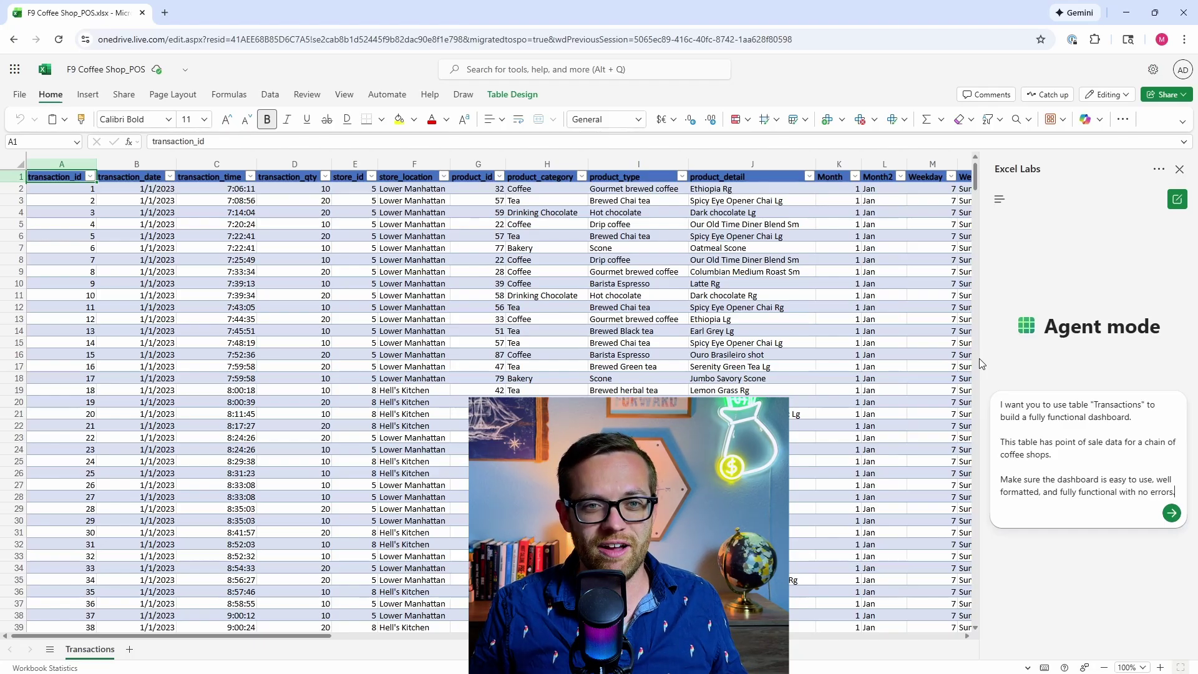
pyautogui.click(1163, 515)
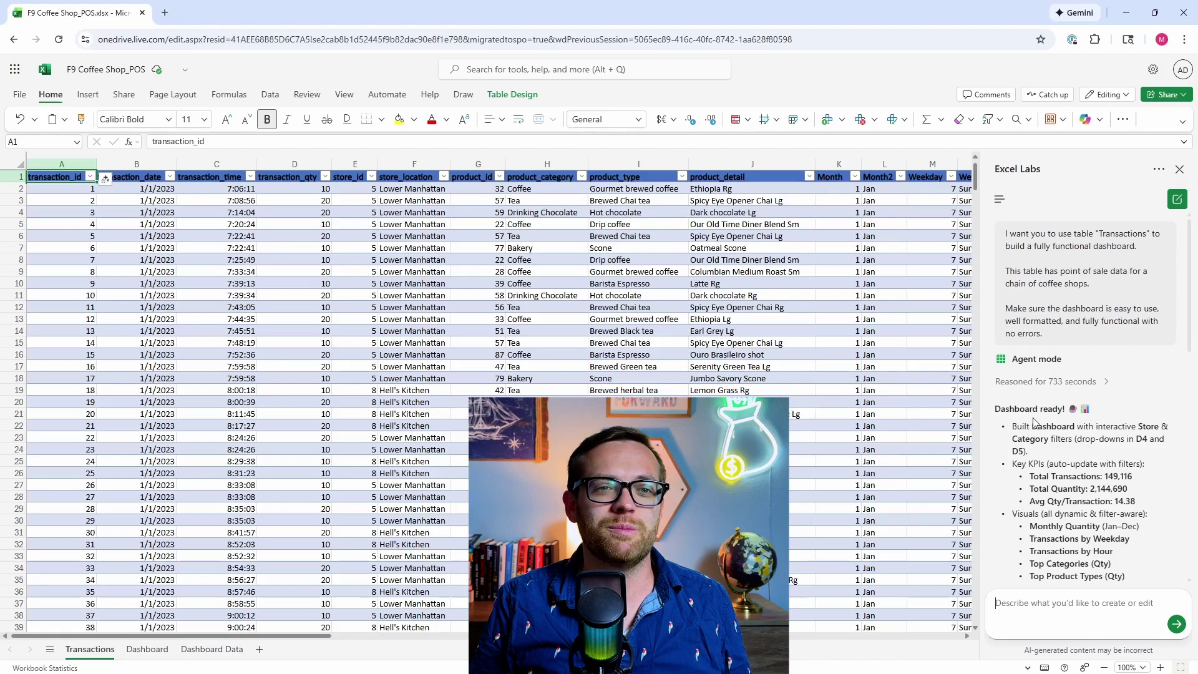
# Step: Scroll through Agent mode's summary of the finished POS dashboard
pyautogui.scroll(-1, 1030, 406)
pyautogui.scroll(-1, 1028, 378)
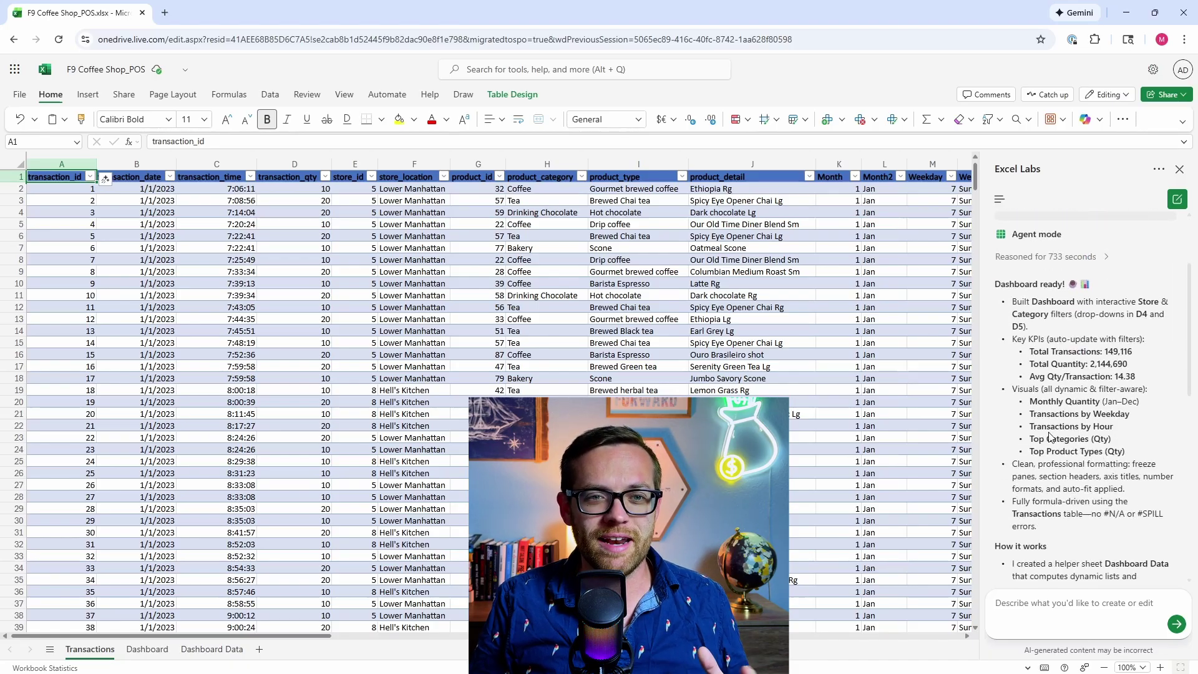
pyautogui.scroll(-1, 1050, 434)
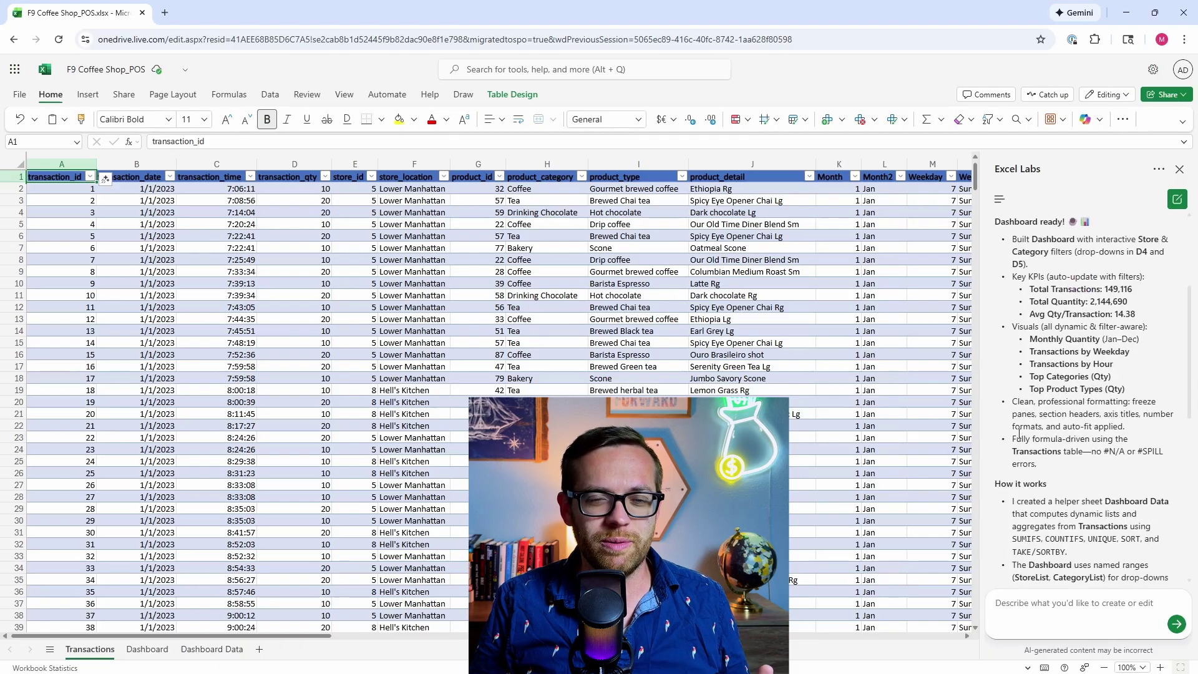
pyautogui.scroll(-5, 1021, 417)
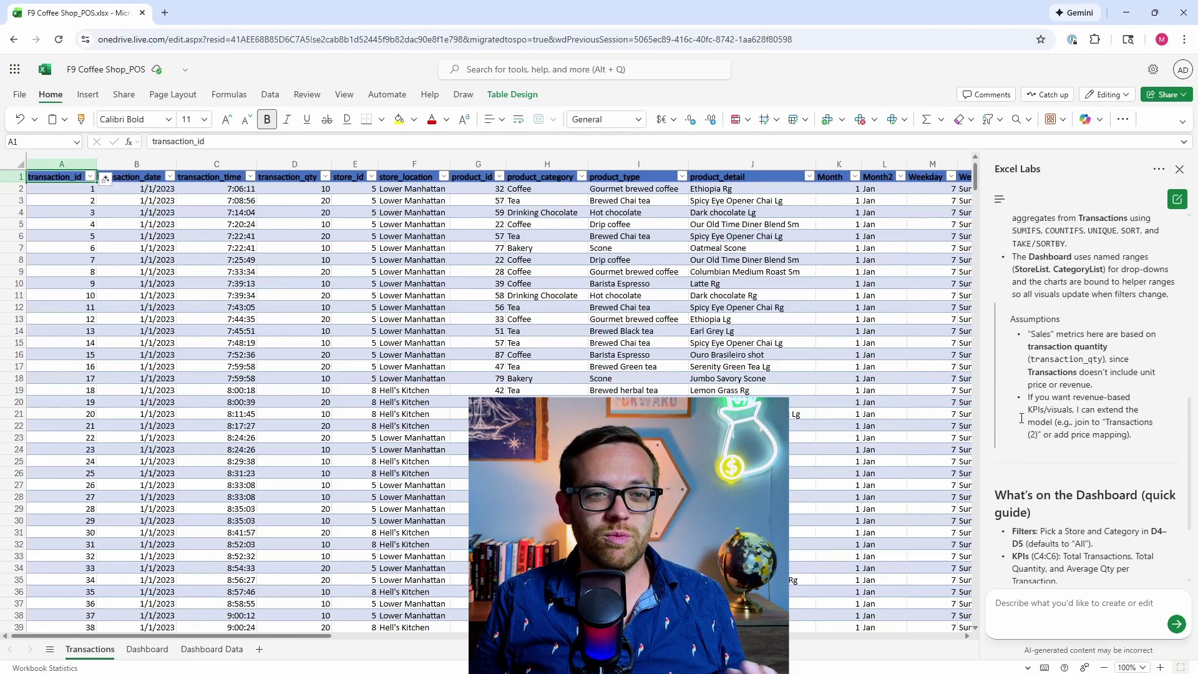
pyautogui.scroll(-2, 1024, 378)
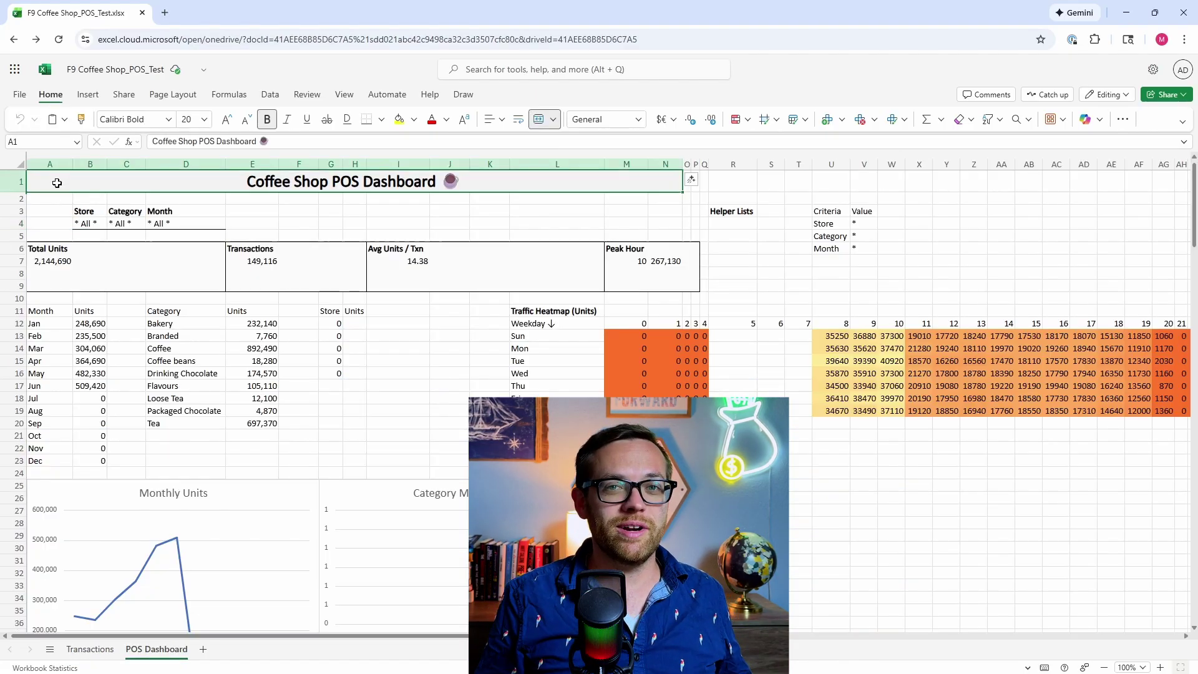
pyautogui.click(98, 224)
pyautogui.click(113, 223)
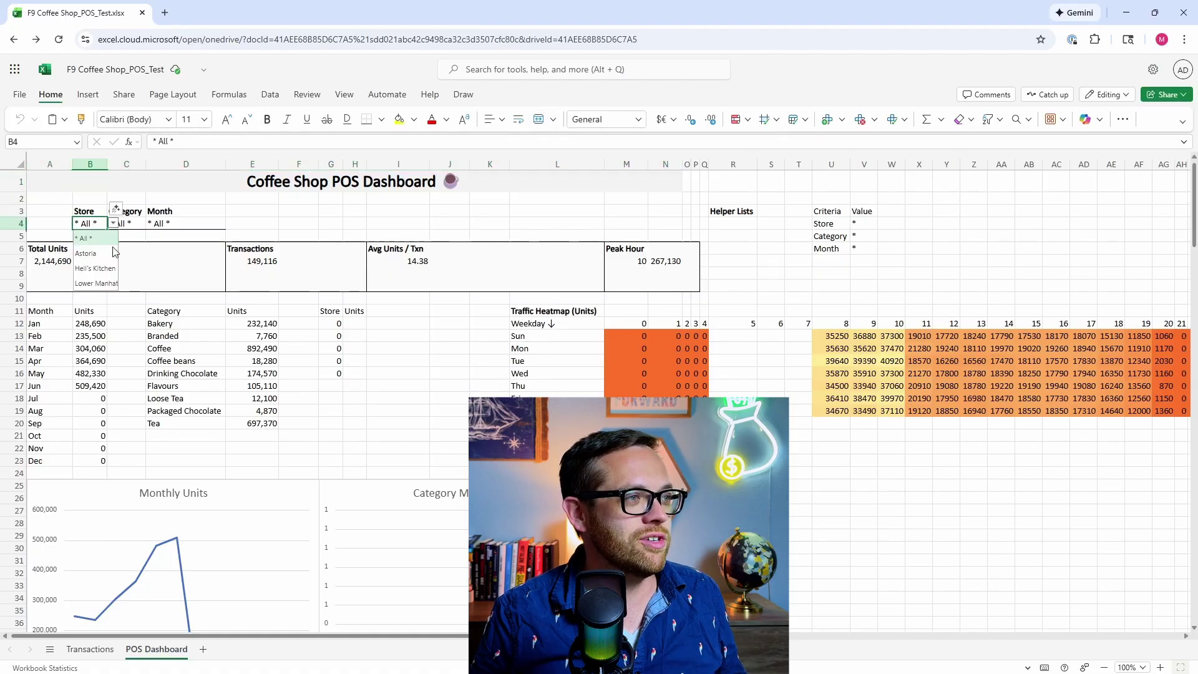
pyautogui.click(86, 253)
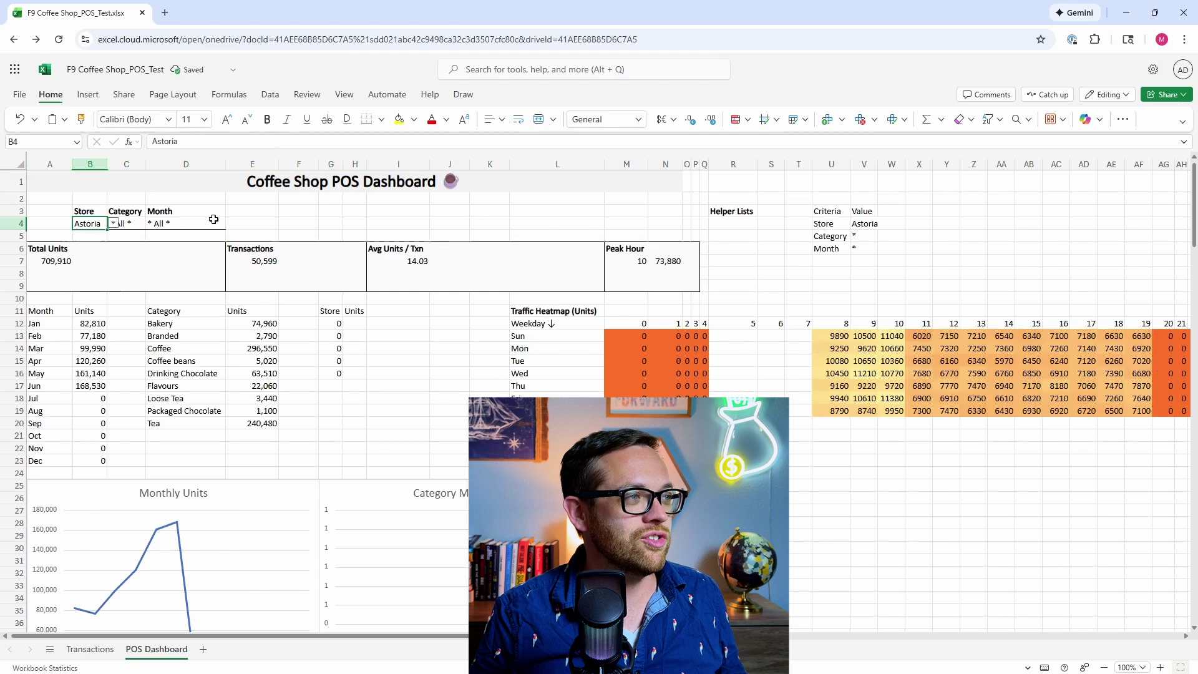
pyautogui.click(113, 222)
pyautogui.click(87, 241)
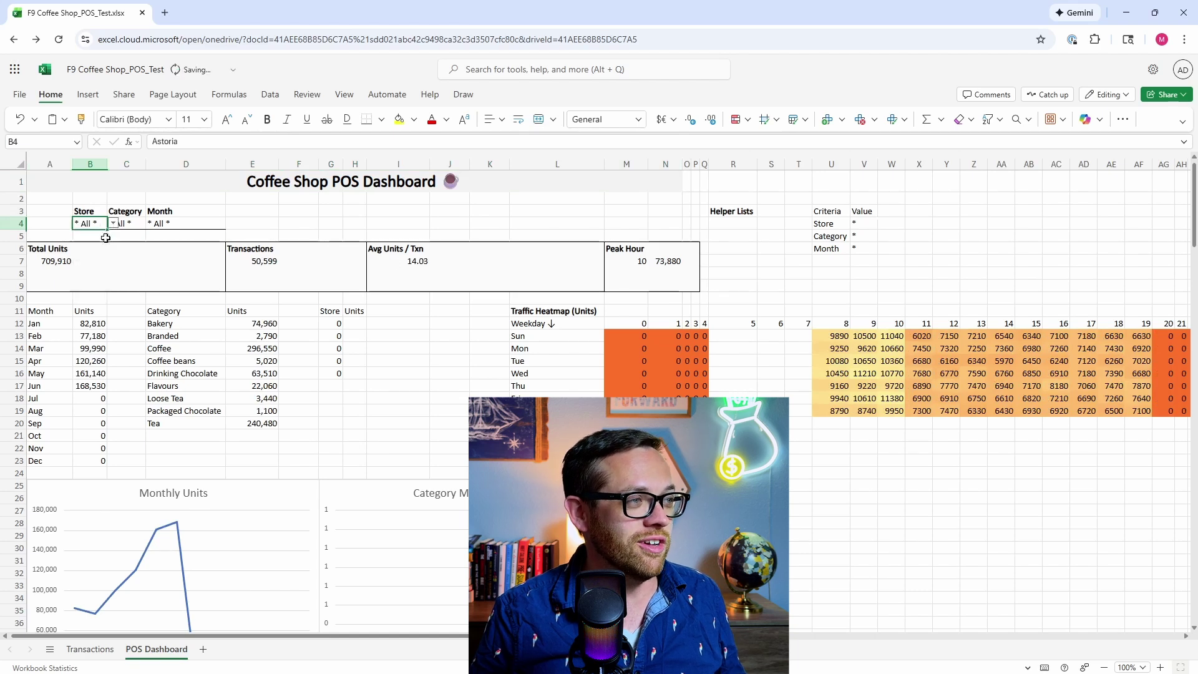
pyautogui.click(187, 223)
pyautogui.click(232, 223)
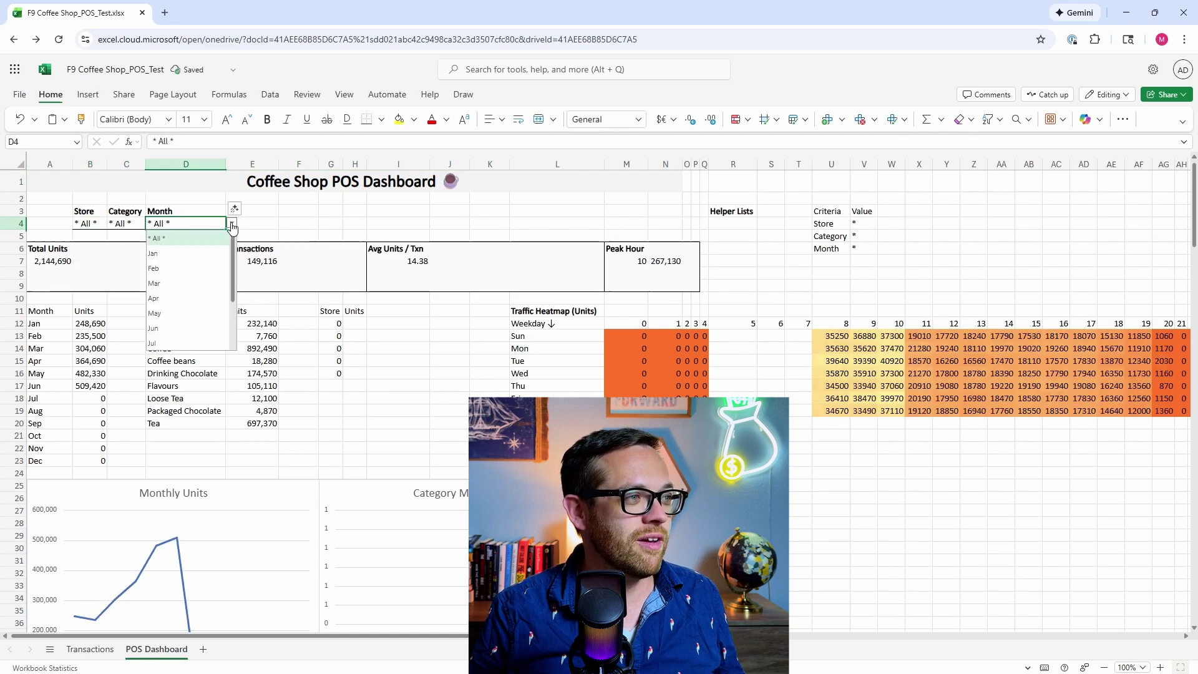
pyautogui.click(187, 268)
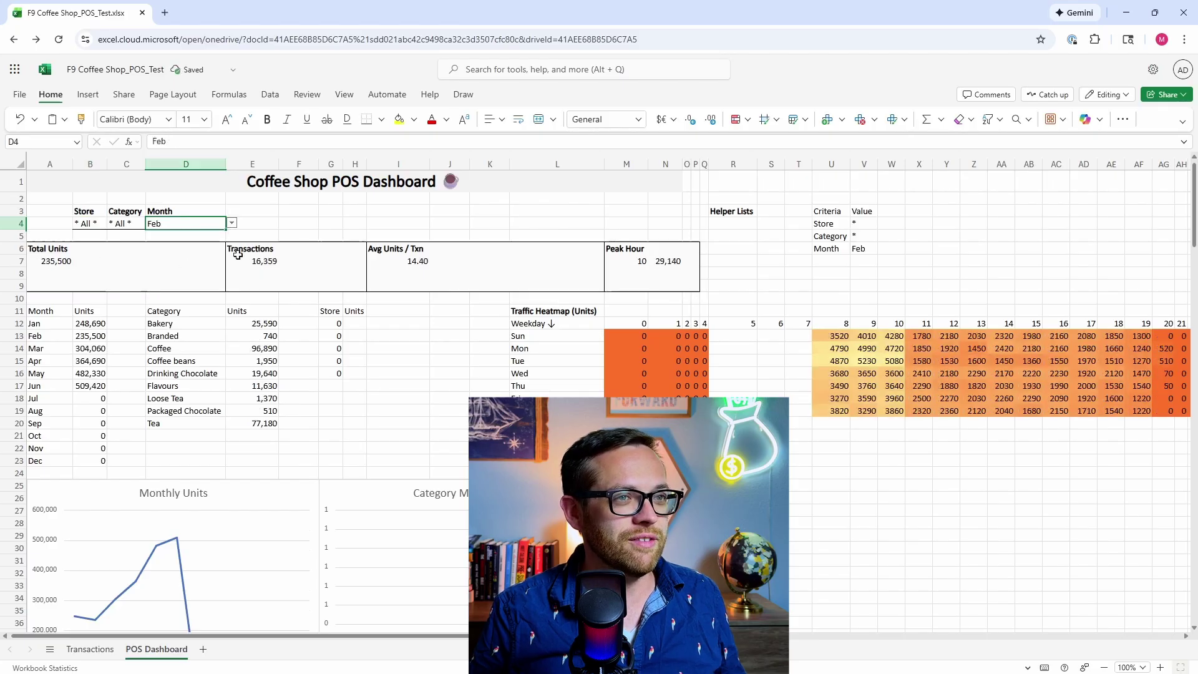
pyautogui.click(231, 223)
pyautogui.click(187, 243)
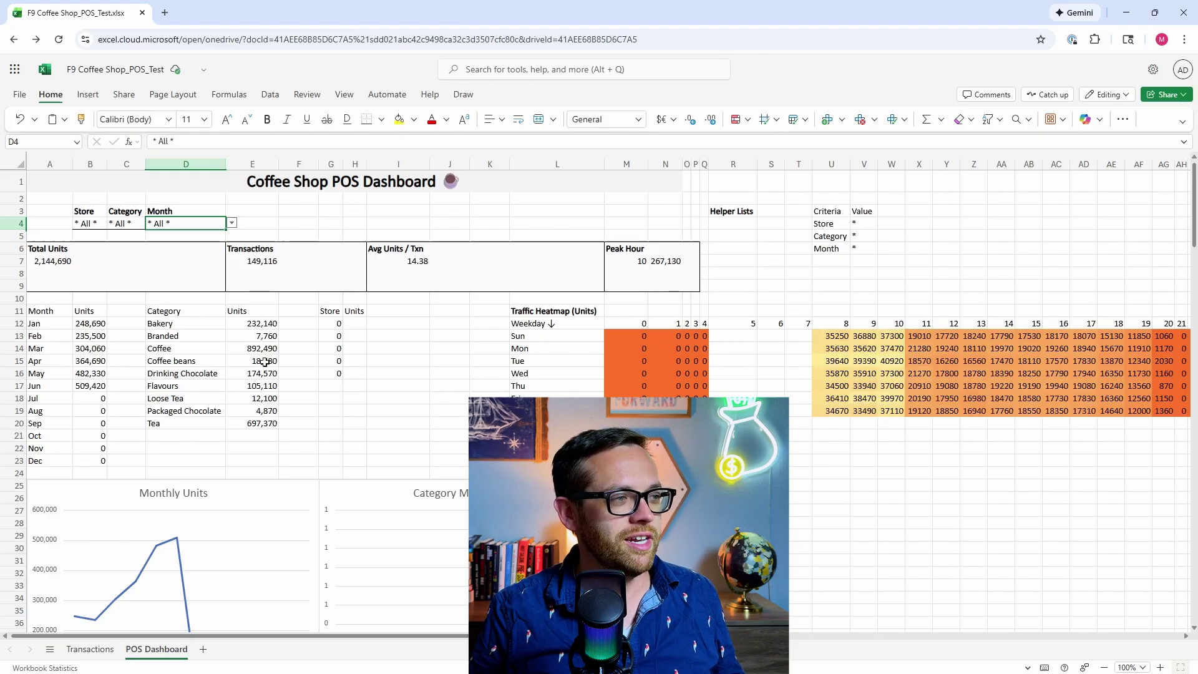
pyautogui.scroll(-3, 256, 365)
pyautogui.scroll(2, 217, 376)
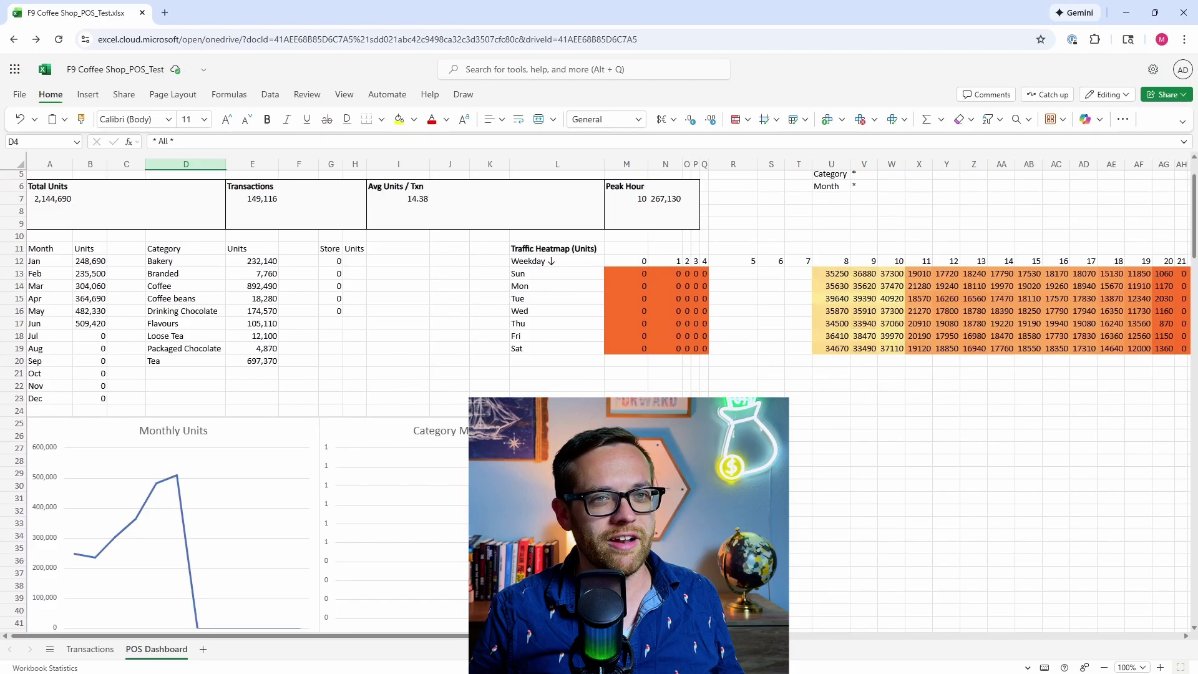
pyautogui.scroll(2, 300, 375)
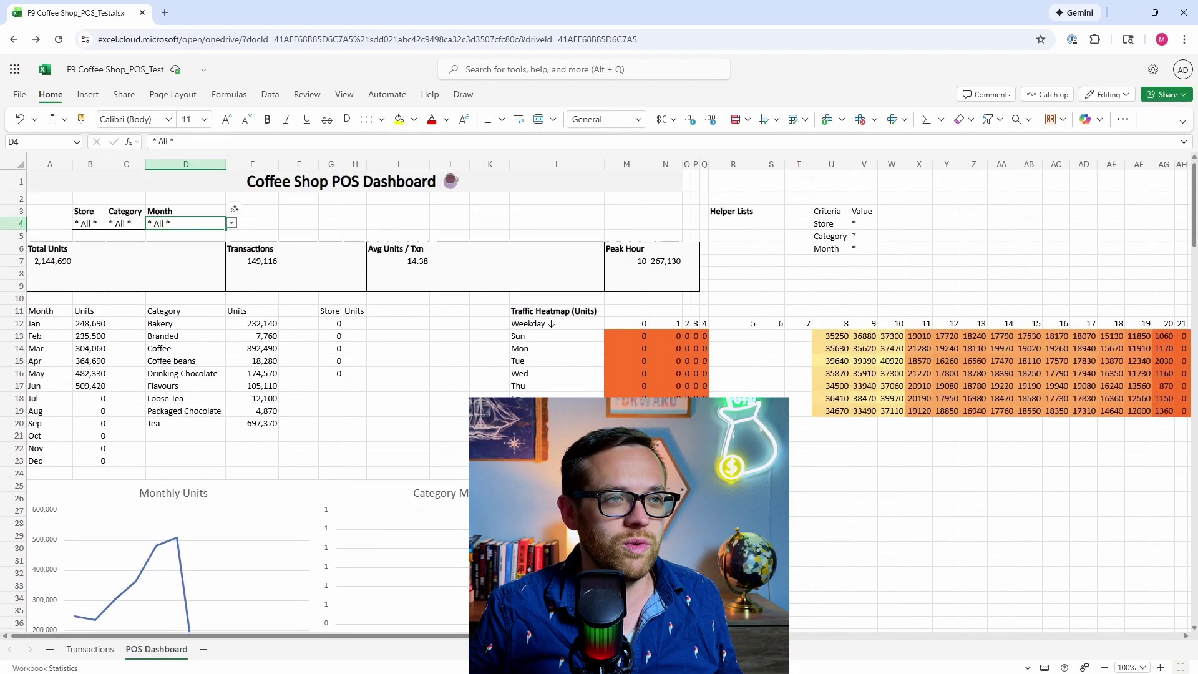